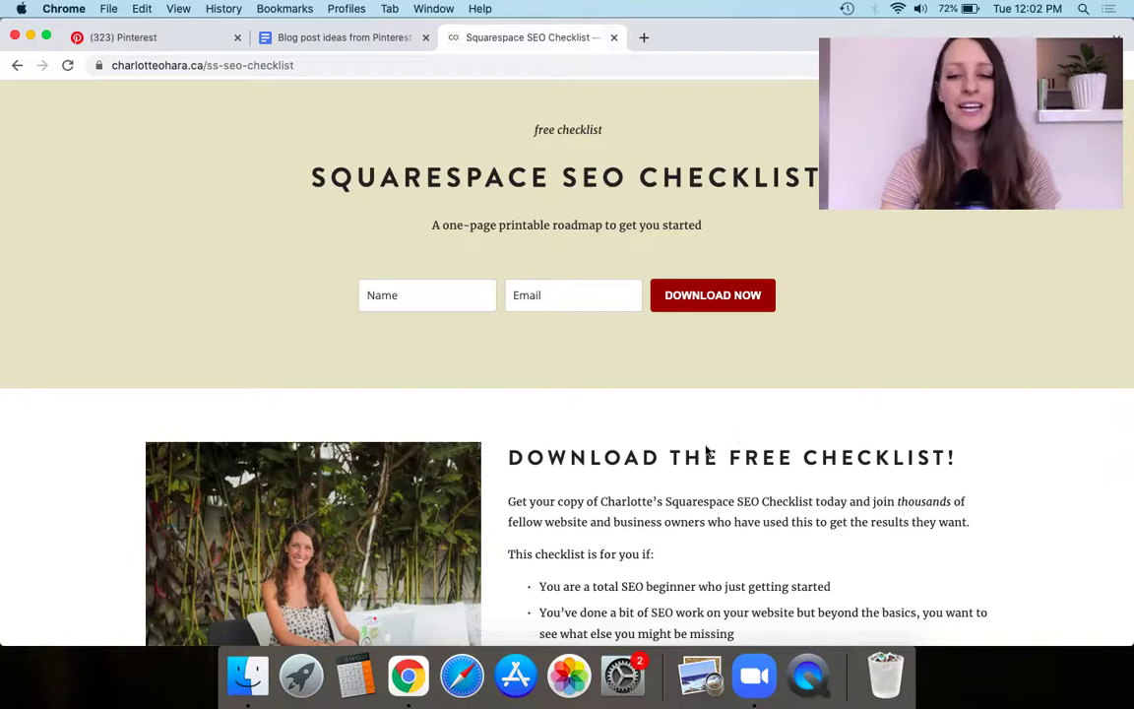
scroll(709, 453, "down", 3)
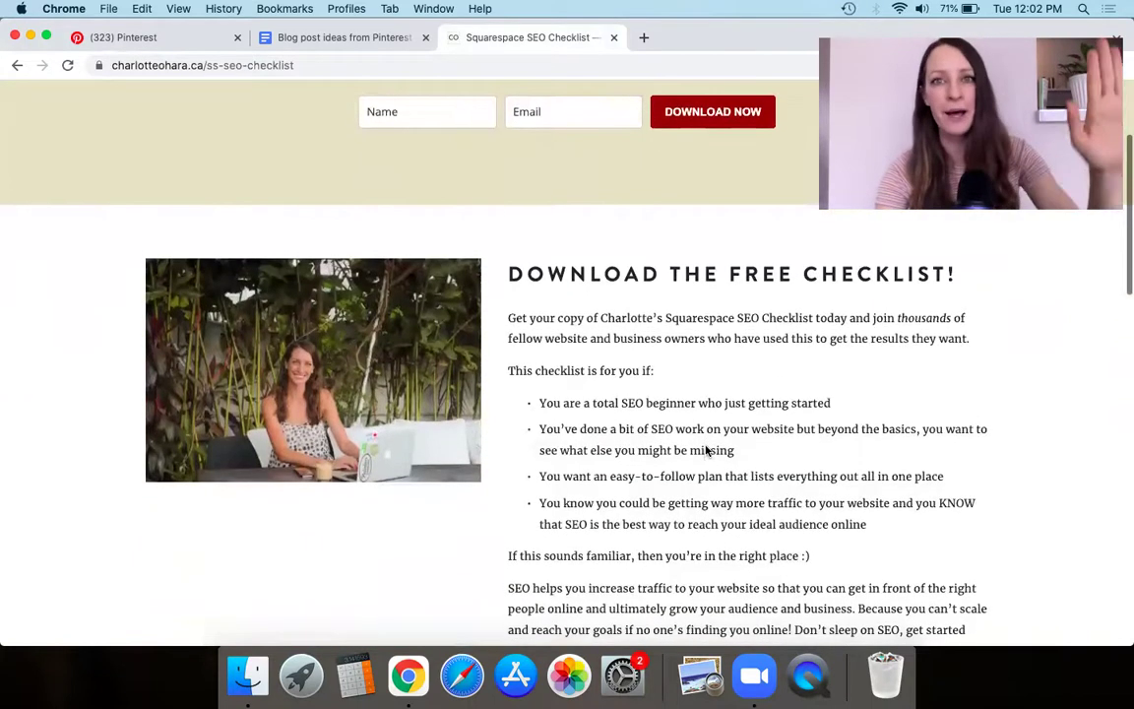
scroll(706, 450, "down", 1)
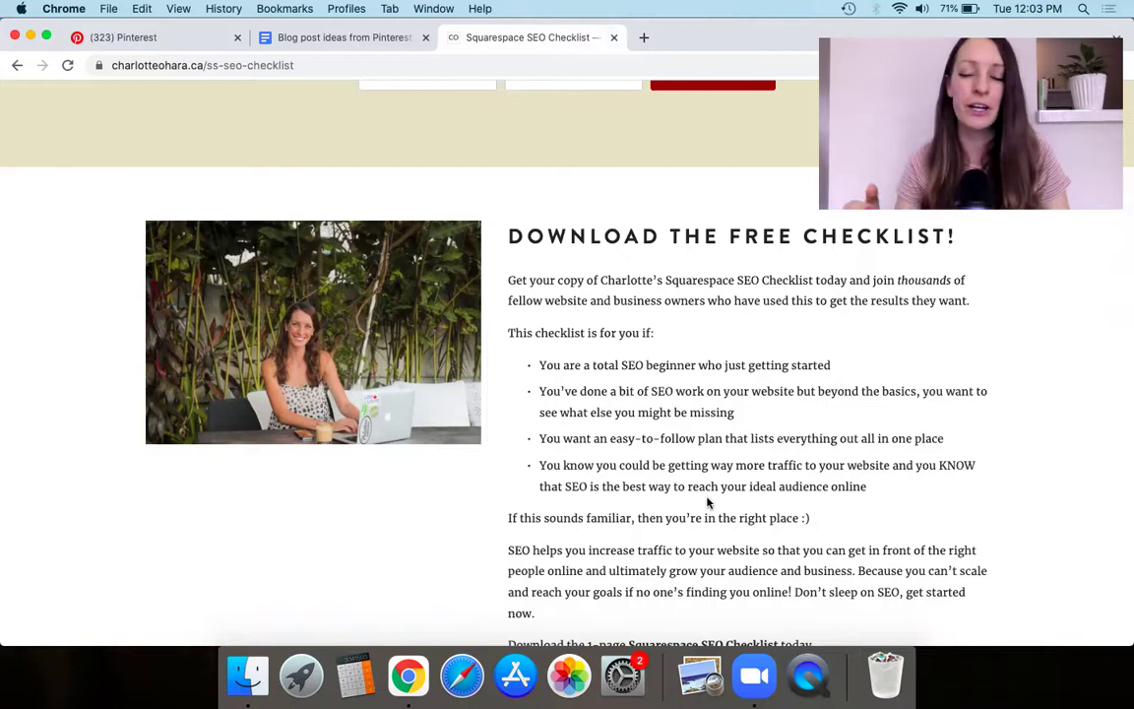
scroll(707, 502, "up", 5)
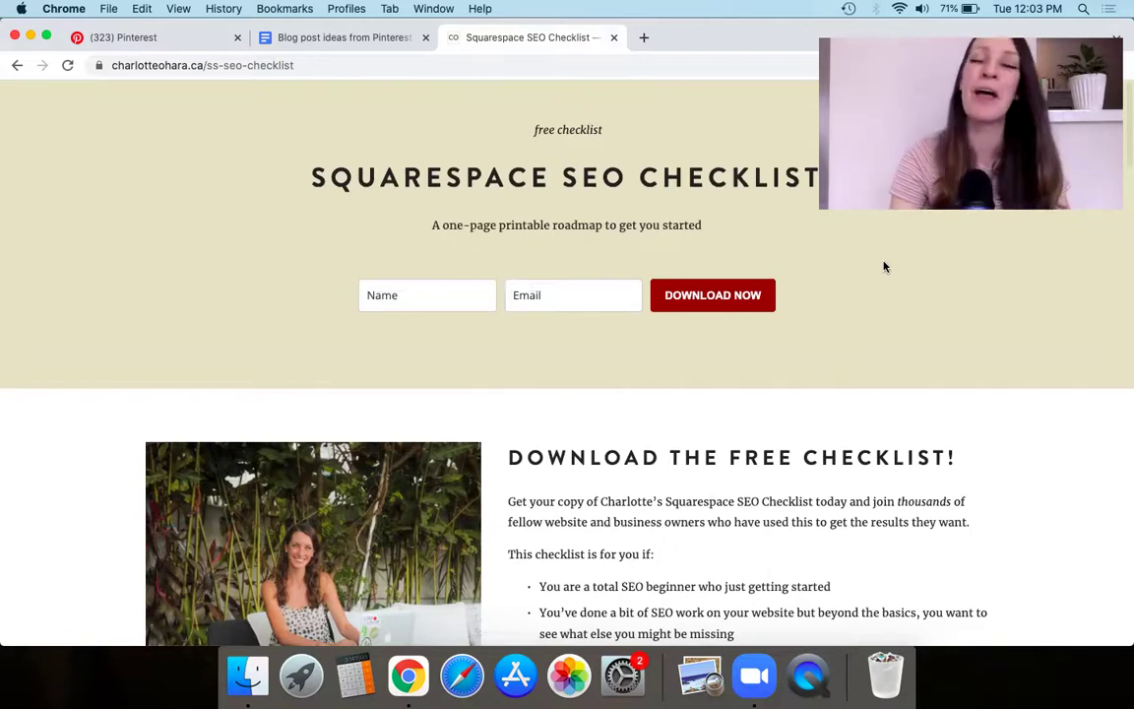
Step: Review the main keywords and the GOALS section in the document "Blog post ideas from Pinterest keyword search"
left_click(328, 37)
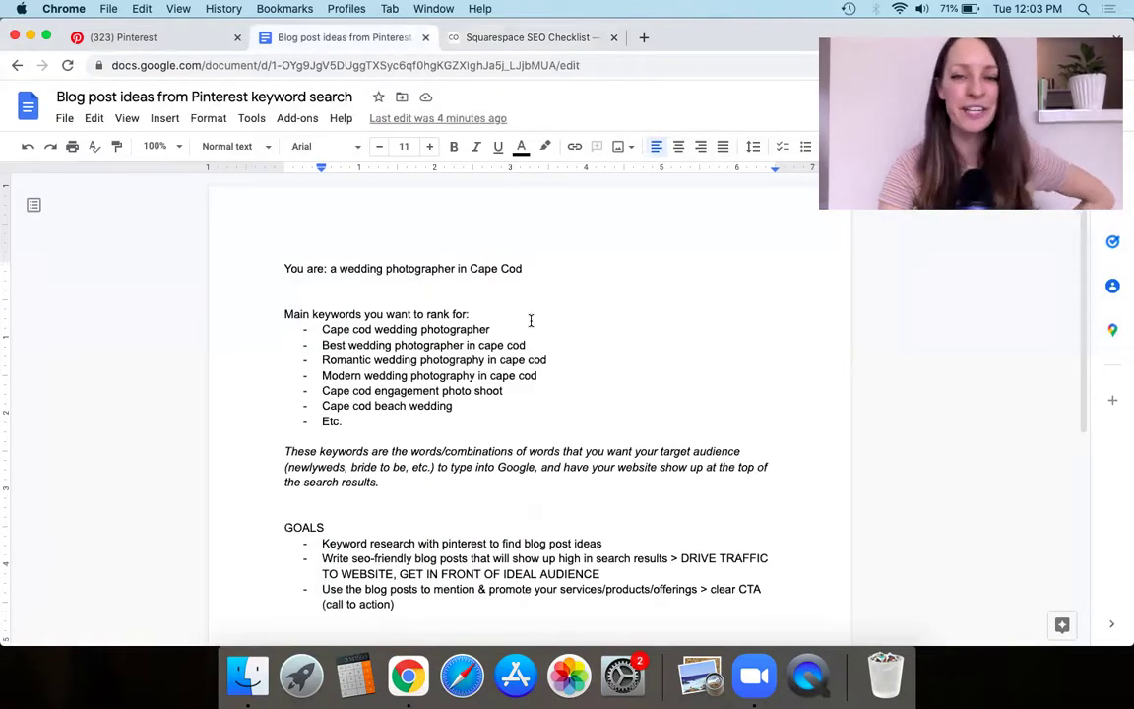
scroll(615, 298, "down", 1)
scroll(615, 298, "up", 1)
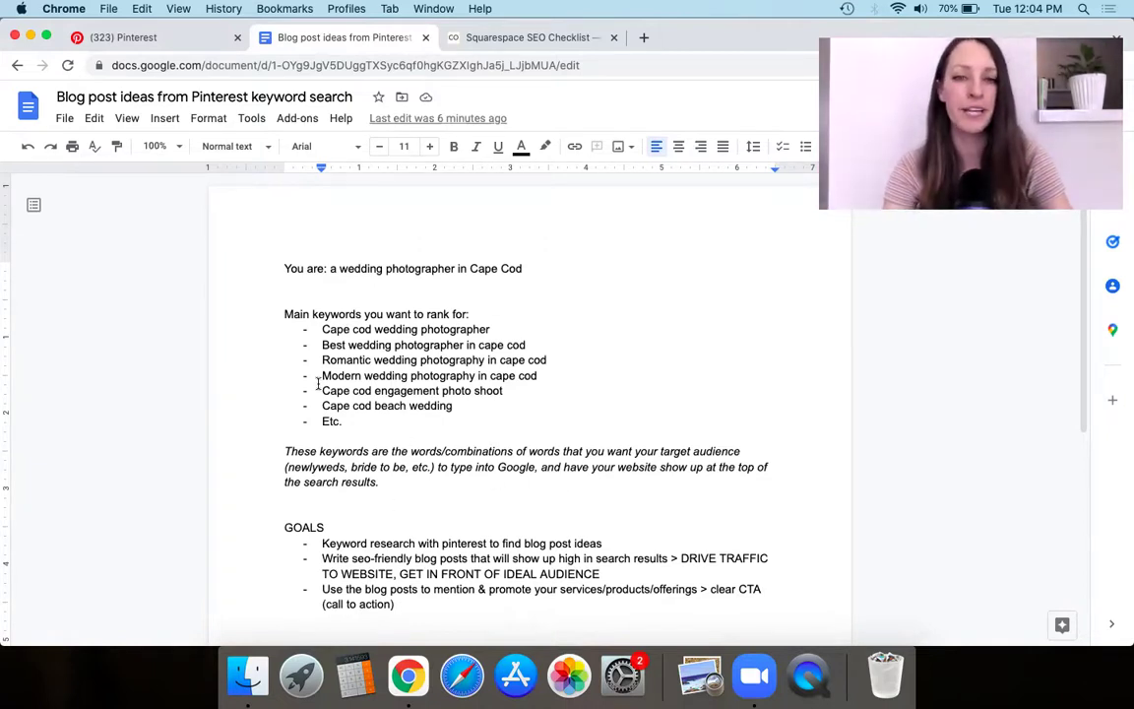
left_click(368, 471)
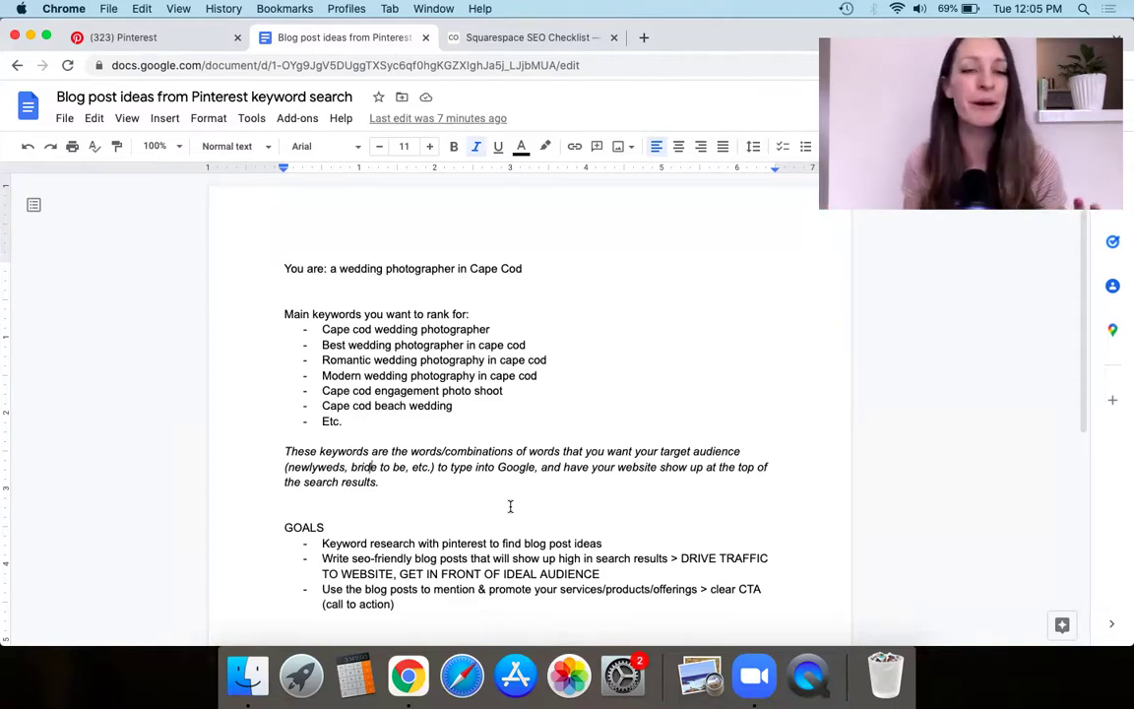
scroll(509, 505, "down", 2)
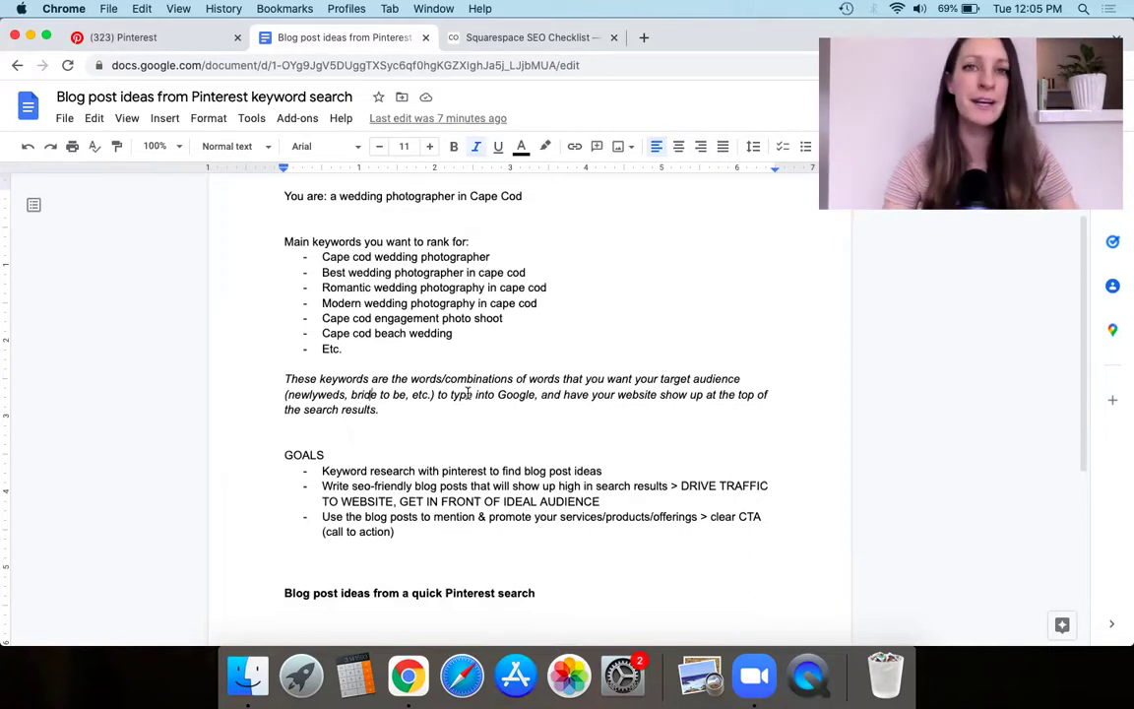
scroll(472, 435, "down", 1)
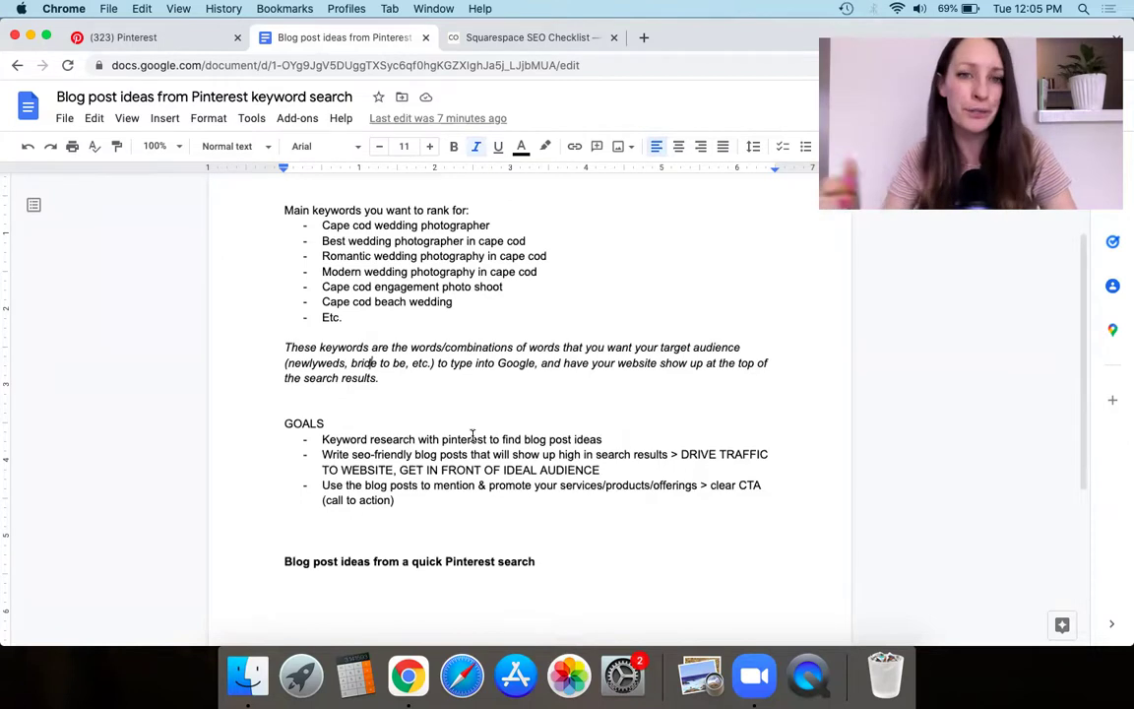
scroll(422, 463, "down", 3)
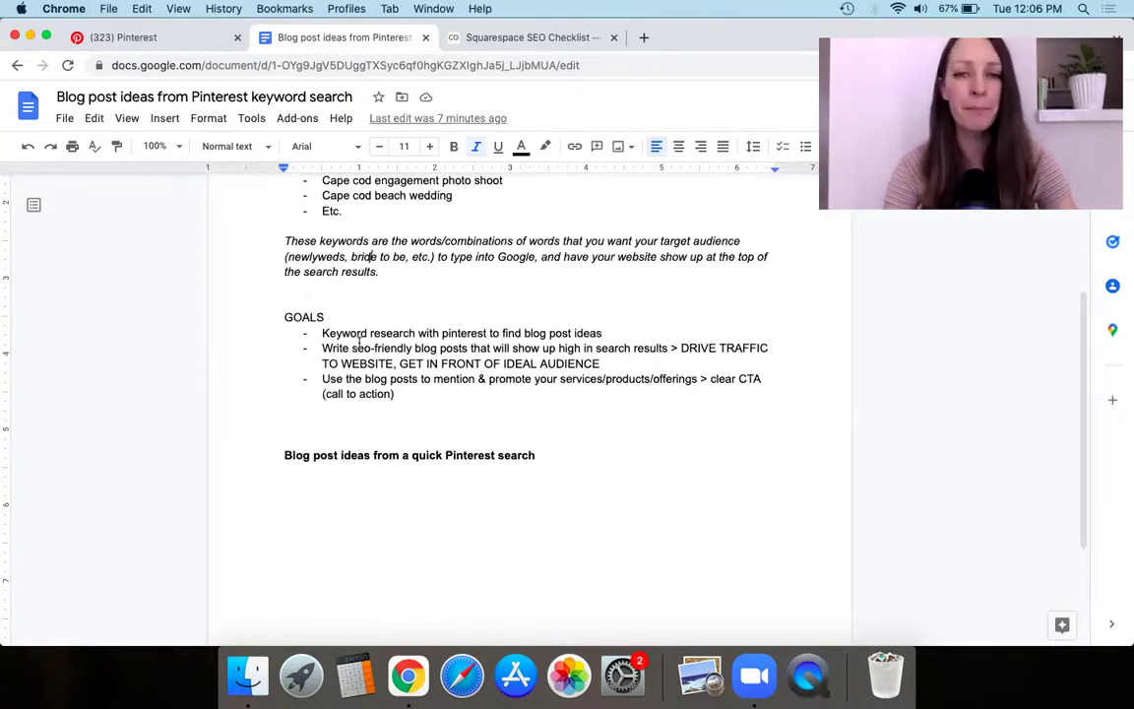
left_click_drag(327, 346, 612, 349)
left_click(523, 363)
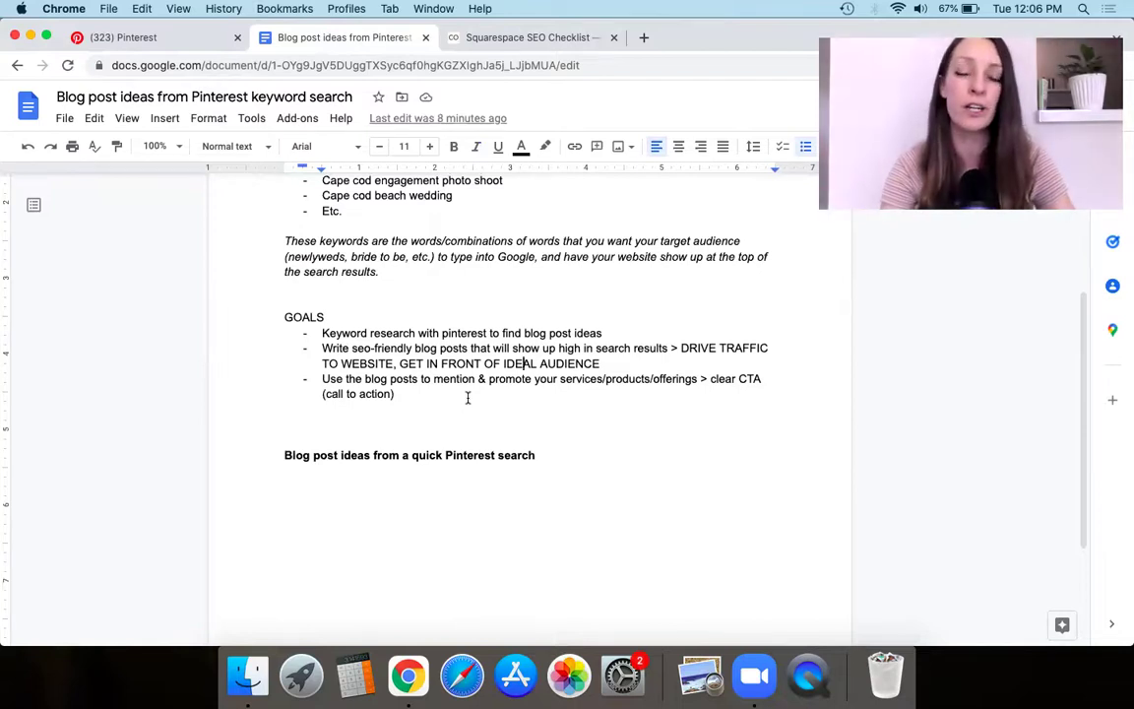
left_click_drag(323, 378, 421, 401)
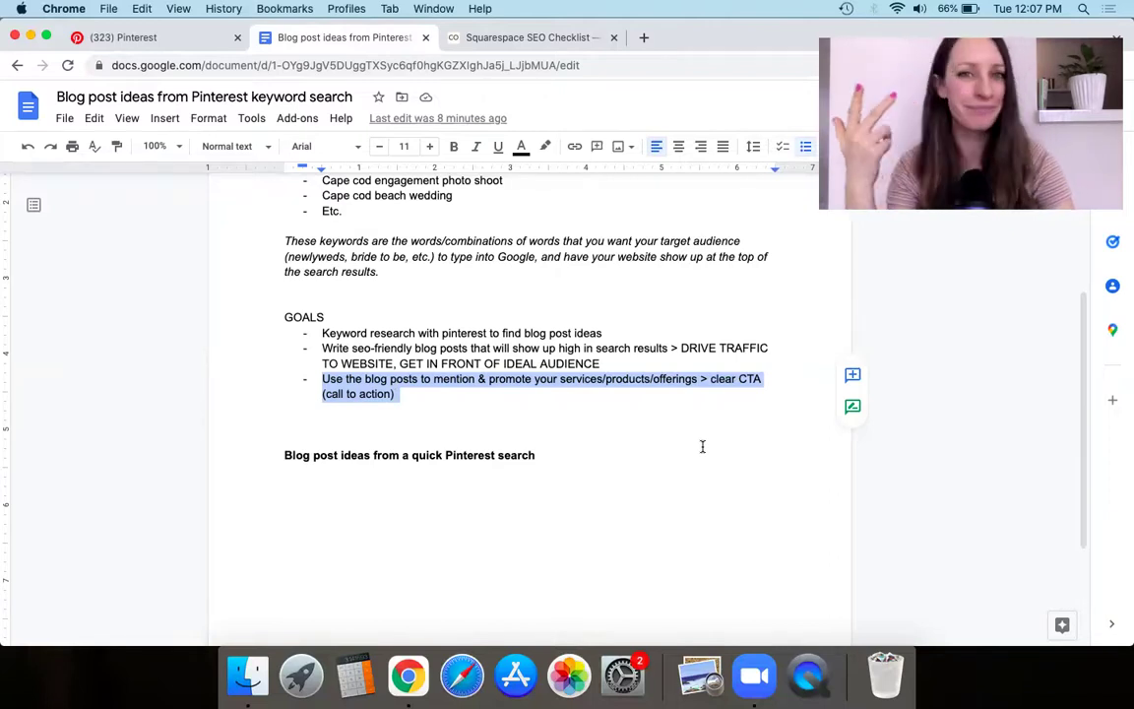
left_click(482, 383)
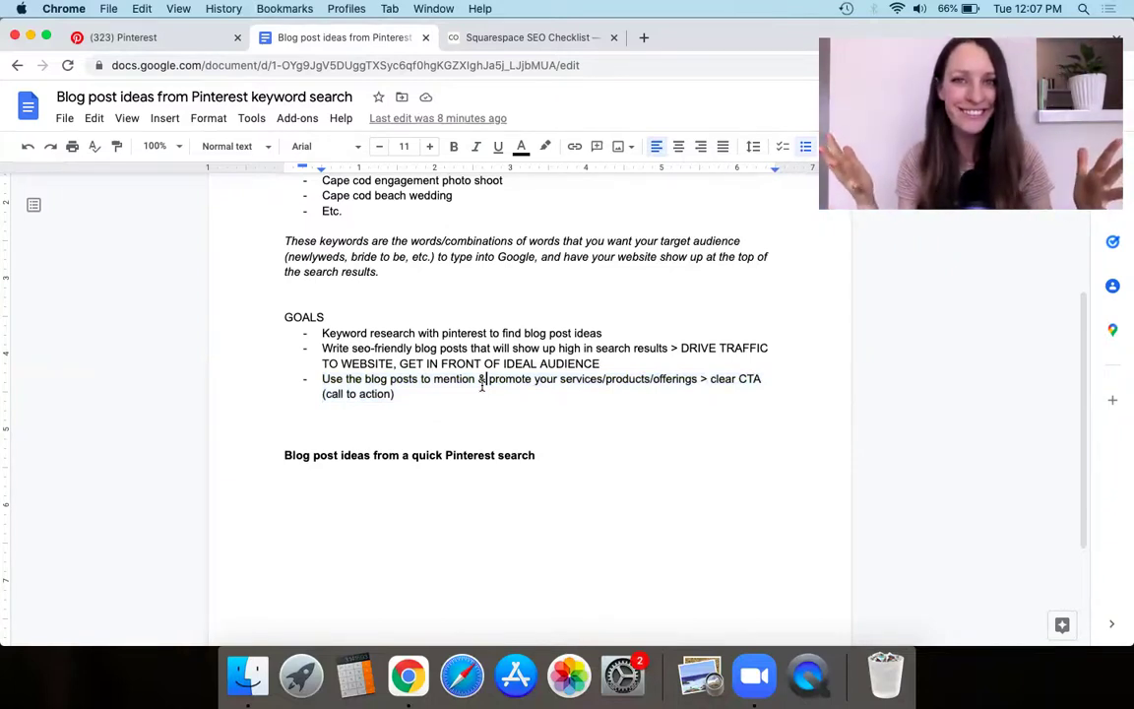
scroll(404, 482, "down", 3)
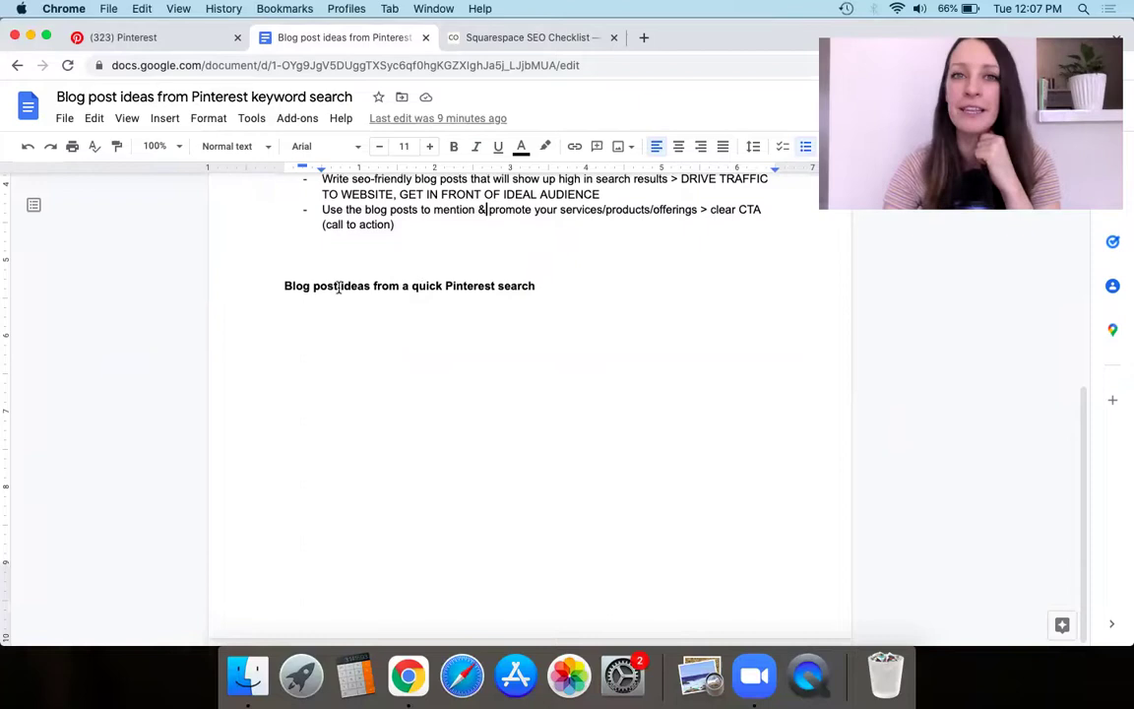
Step: Check the Pinterest results for "cape cod wedding" and start a bulleted list with "Wedding arches" under the document's blog post ideas heading
left_click(162, 37)
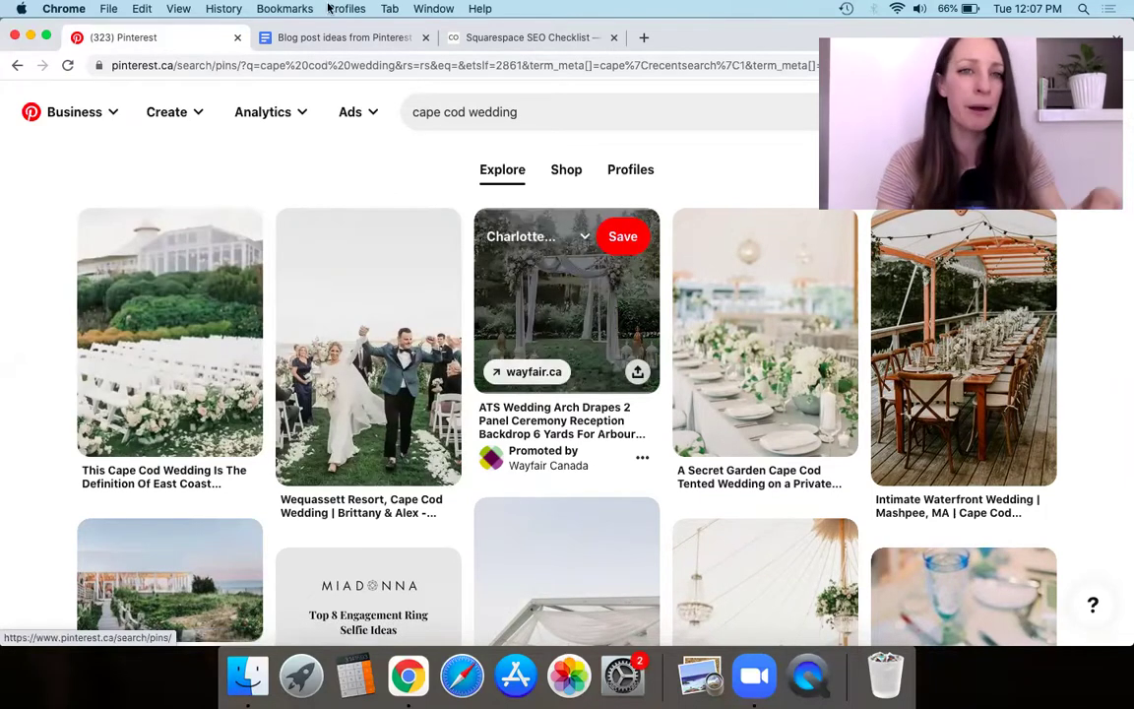
left_click(314, 40)
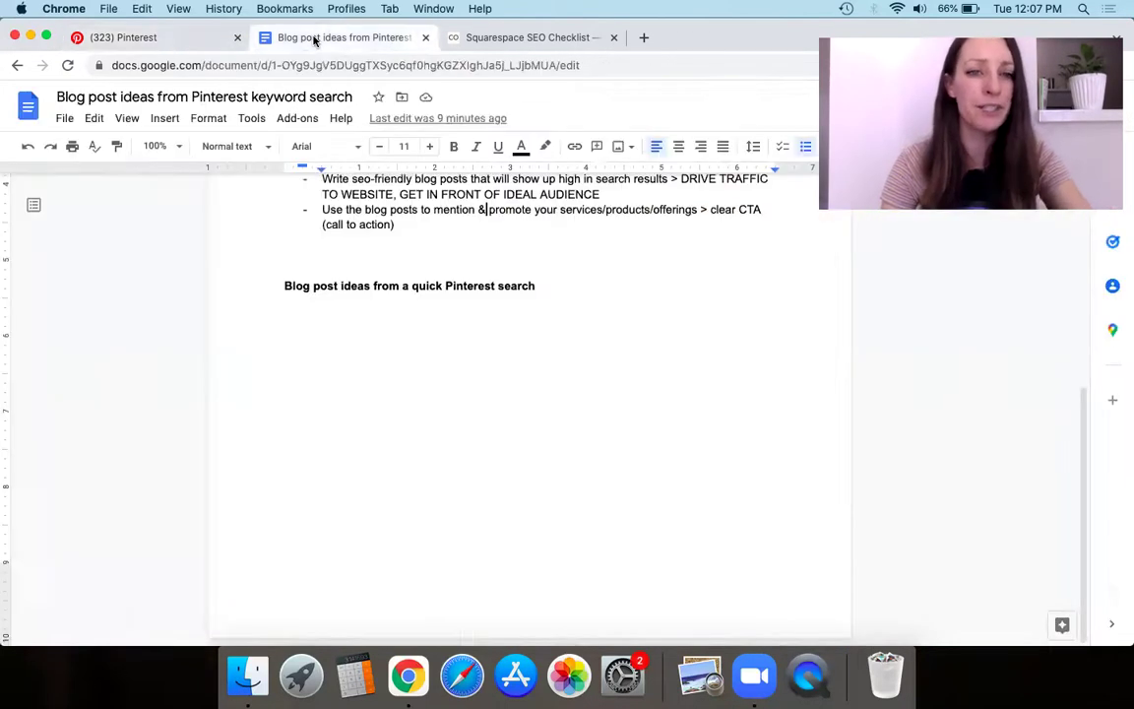
left_click(549, 284)
key("Return")
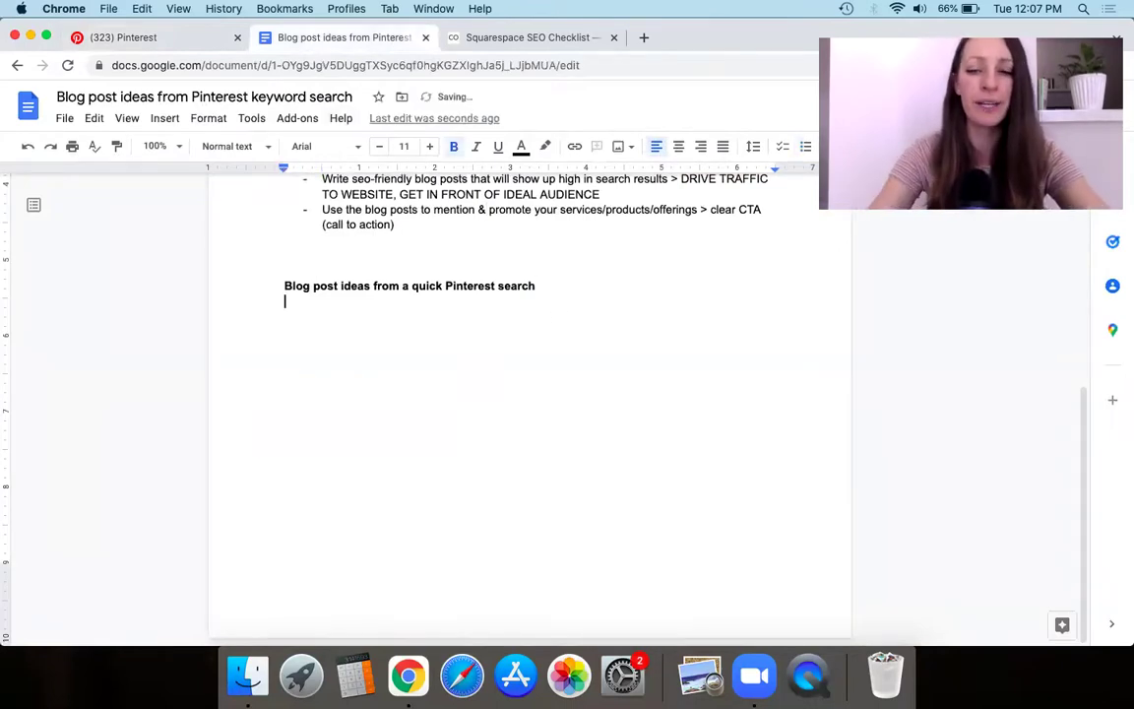
type("-")
type(" Wedding arches")
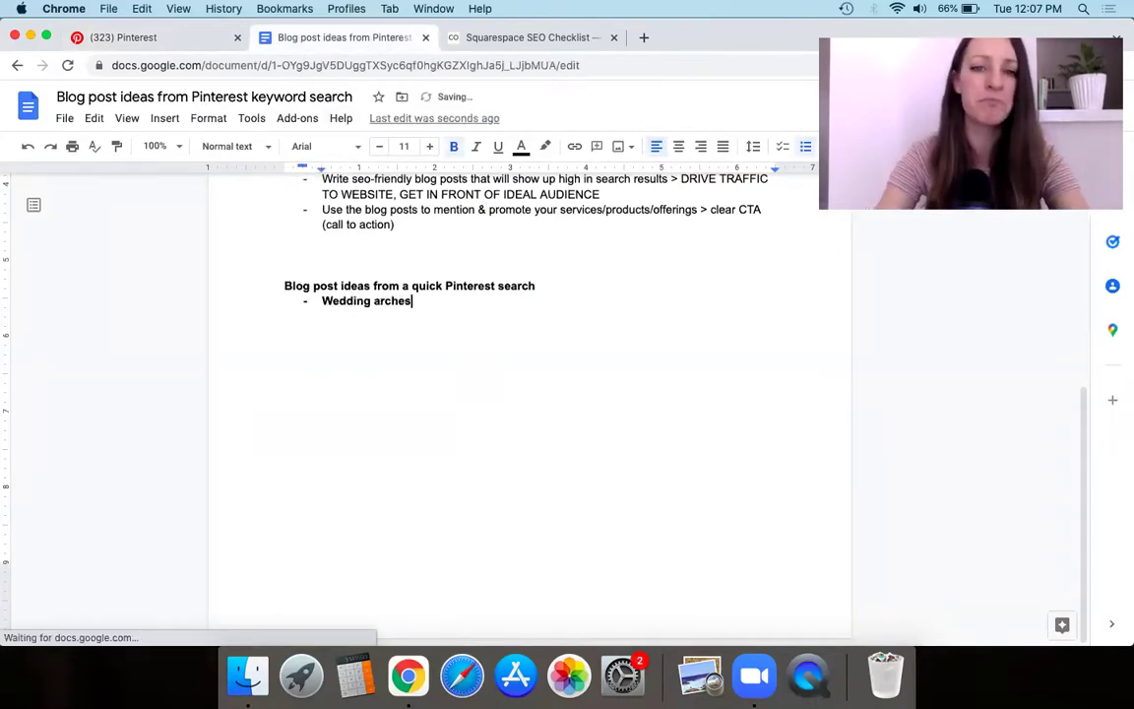
key("Return")
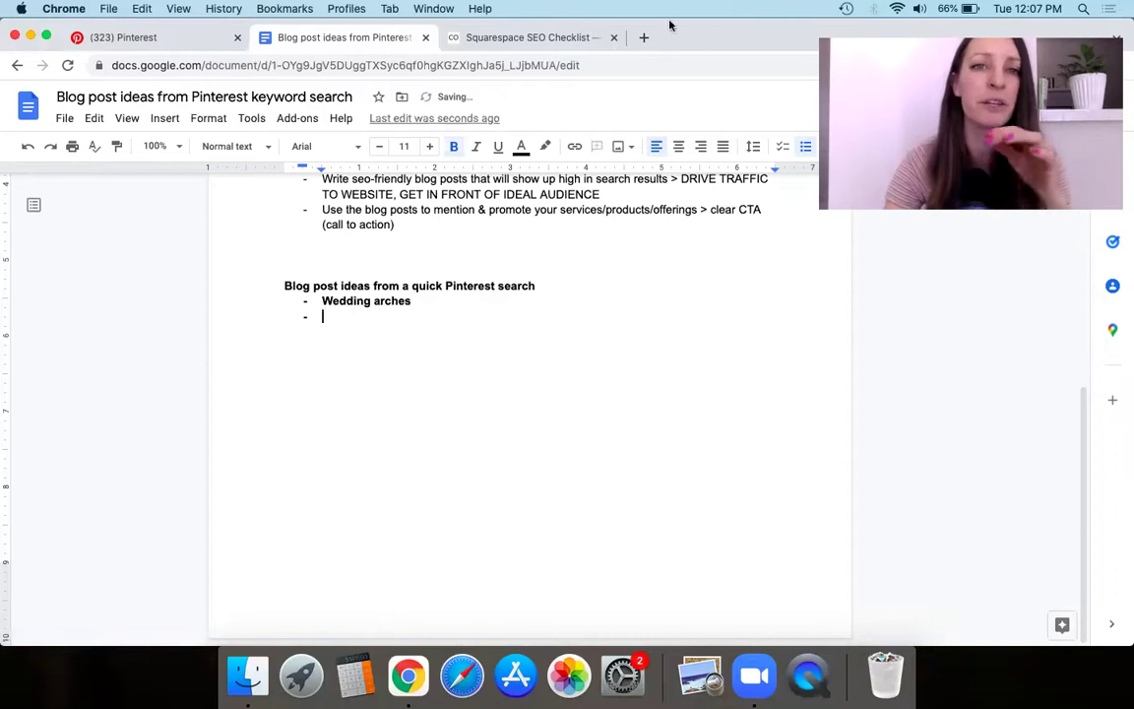
Step: Consult the Pinterest results again and add the bullets "Tented weddings", "Waterfront, beachfront, oceanfront wedding" and "Garden wedding" to the ideas list
left_click(158, 39)
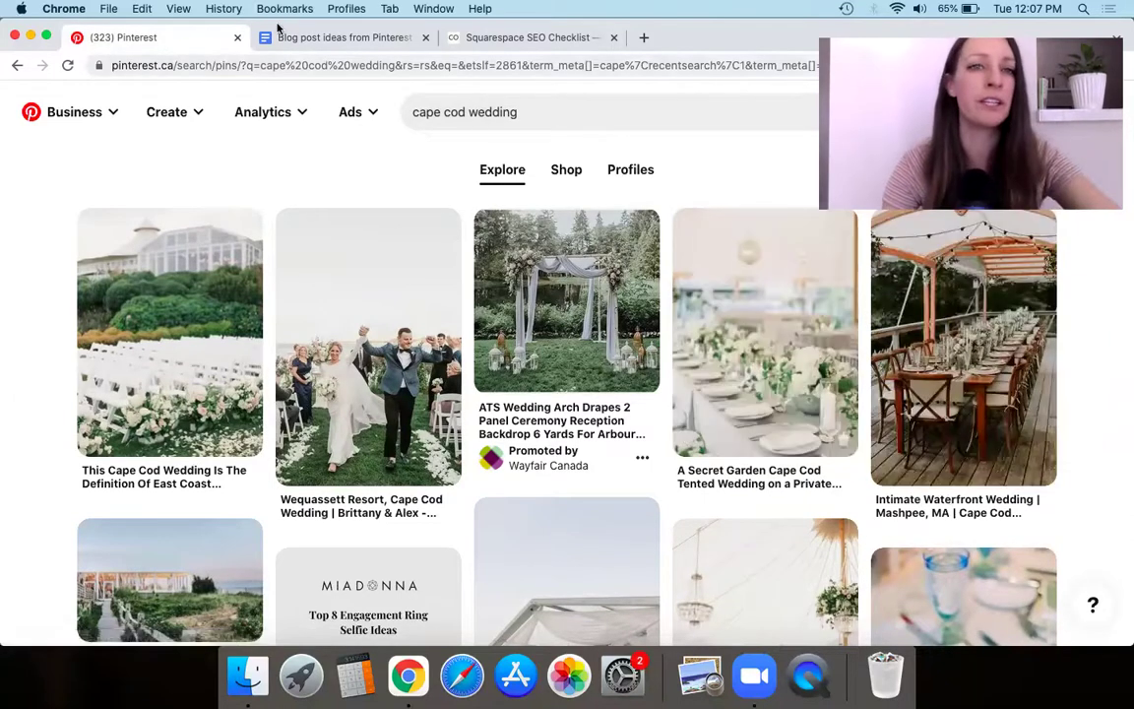
left_click(314, 43)
type("Tented wed")
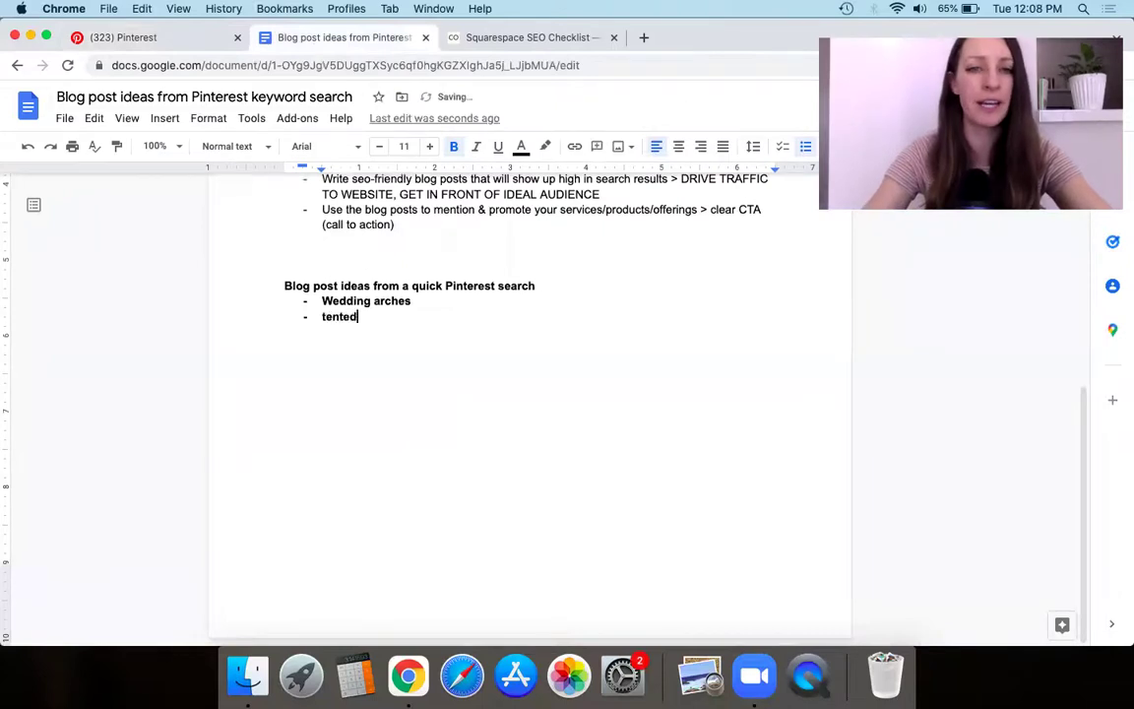
type("dings")
key("Return")
type("w")
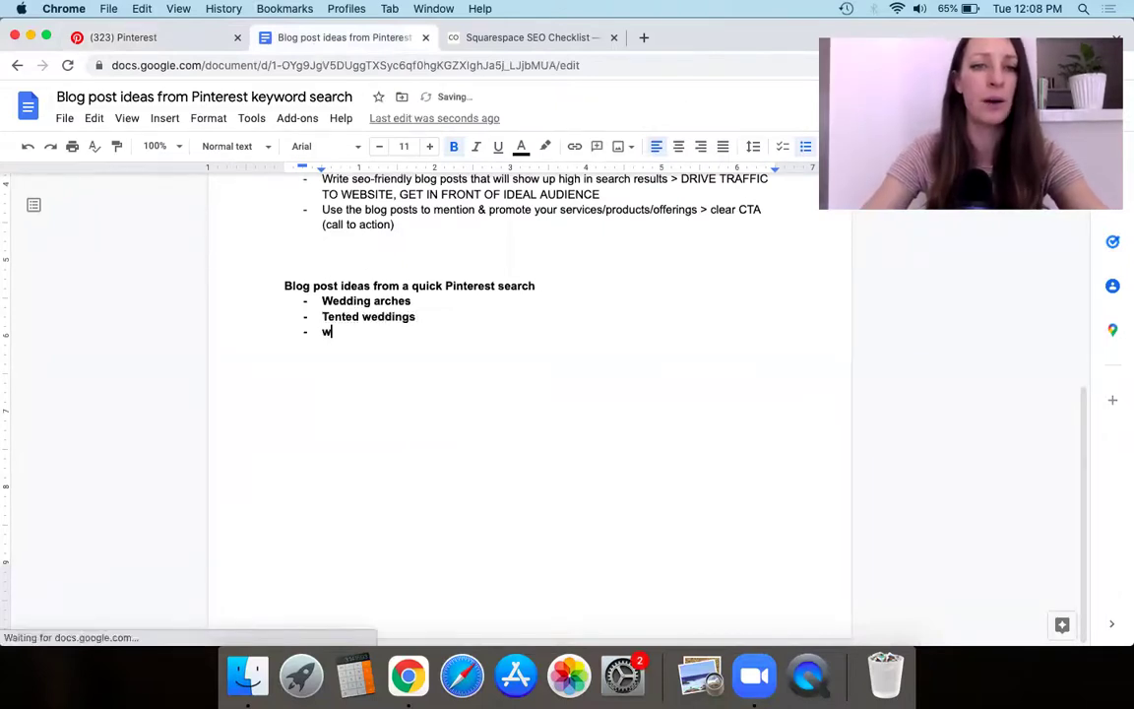
type("aterfront, beachfr")
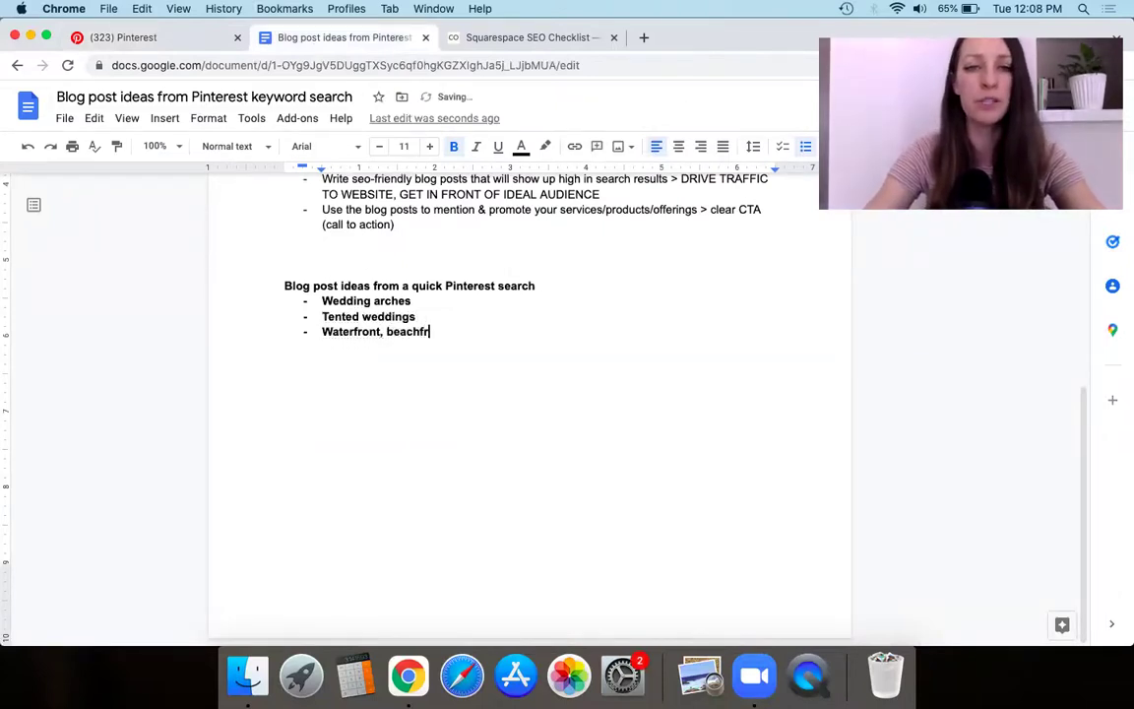
type("ont, oceanfront  wedding")
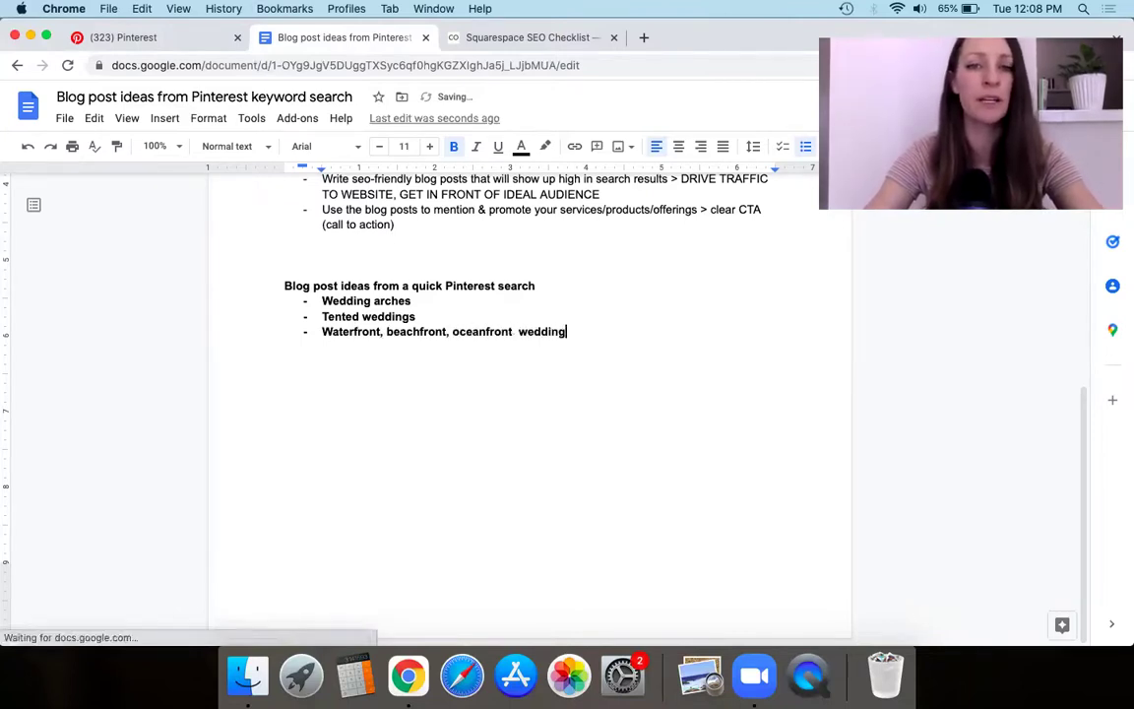
key("Return")
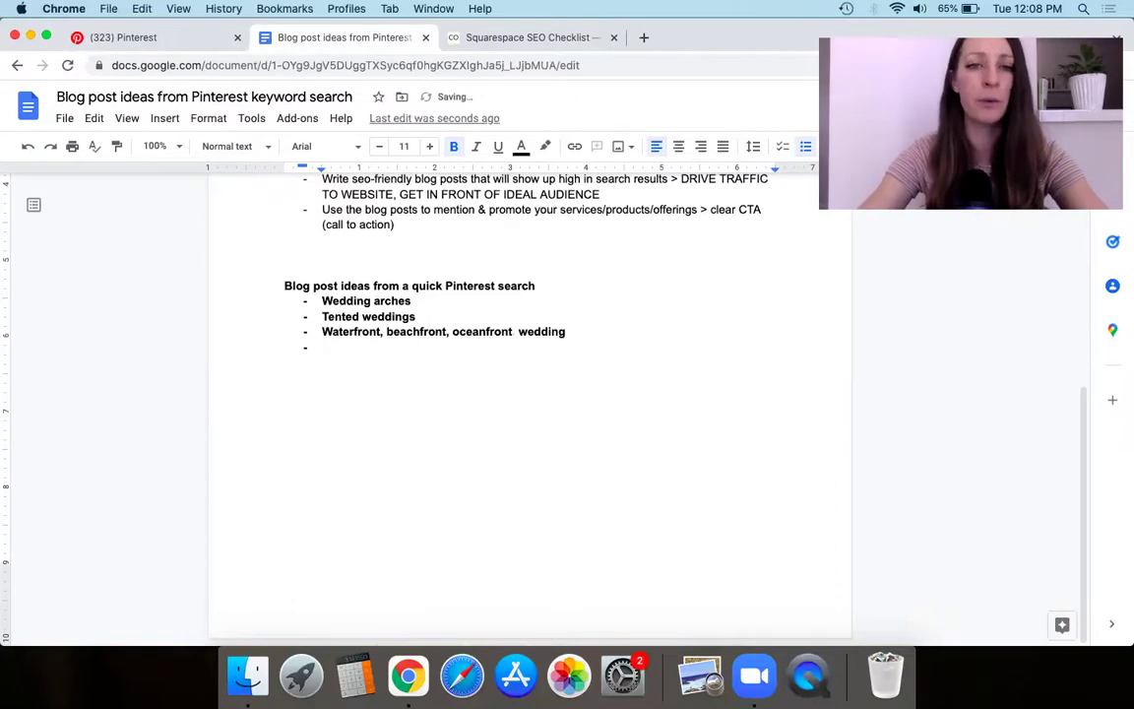
type("garden wedding")
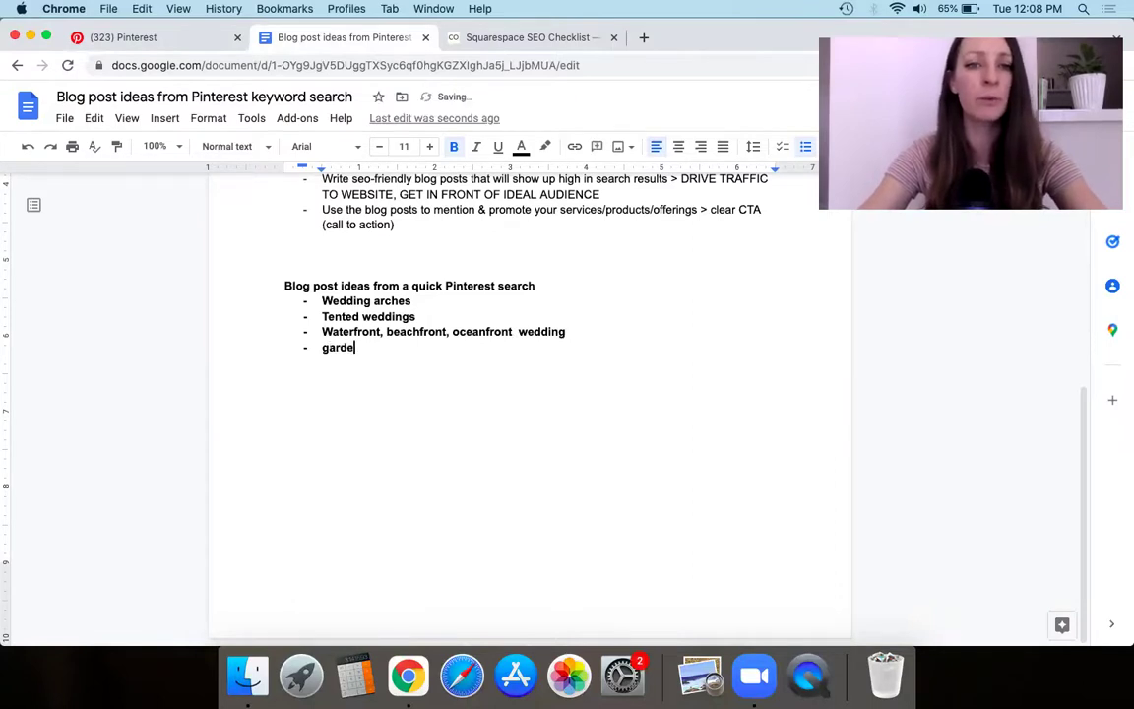
key("Return")
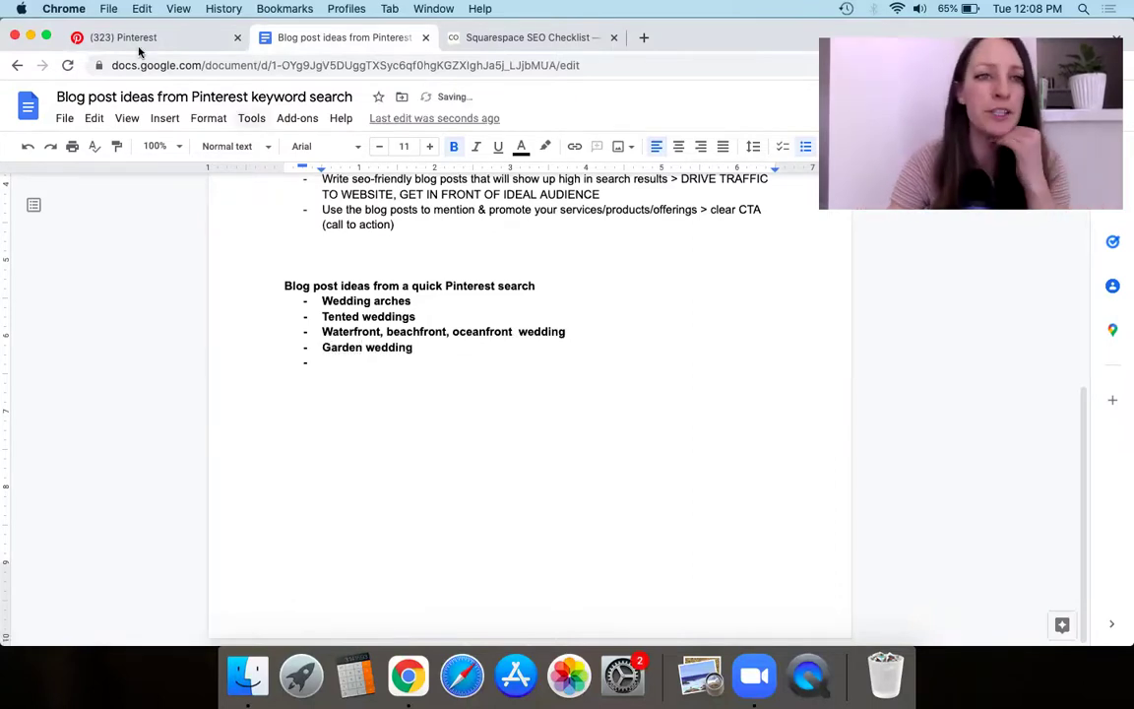
Step: Browse further "cape cod wedding" pins on Pinterest and add the bullet "Romantic, elegant weddings" to the document's ideas list
left_click(131, 40)
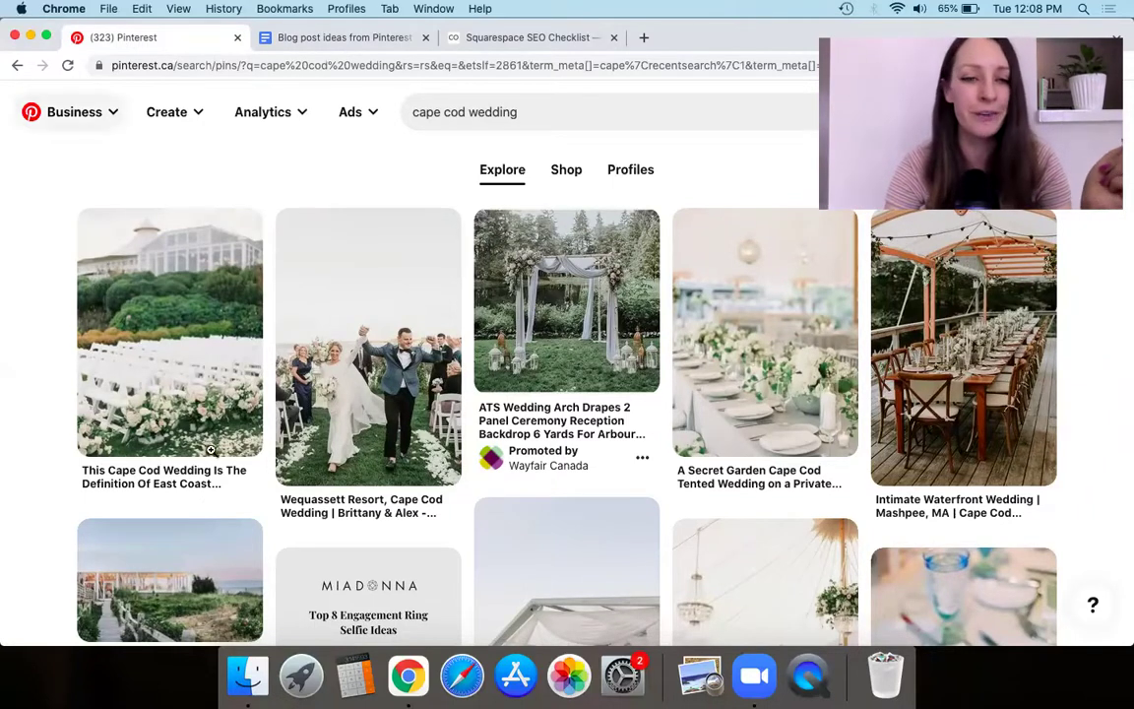
scroll(27, 527, "down", 5)
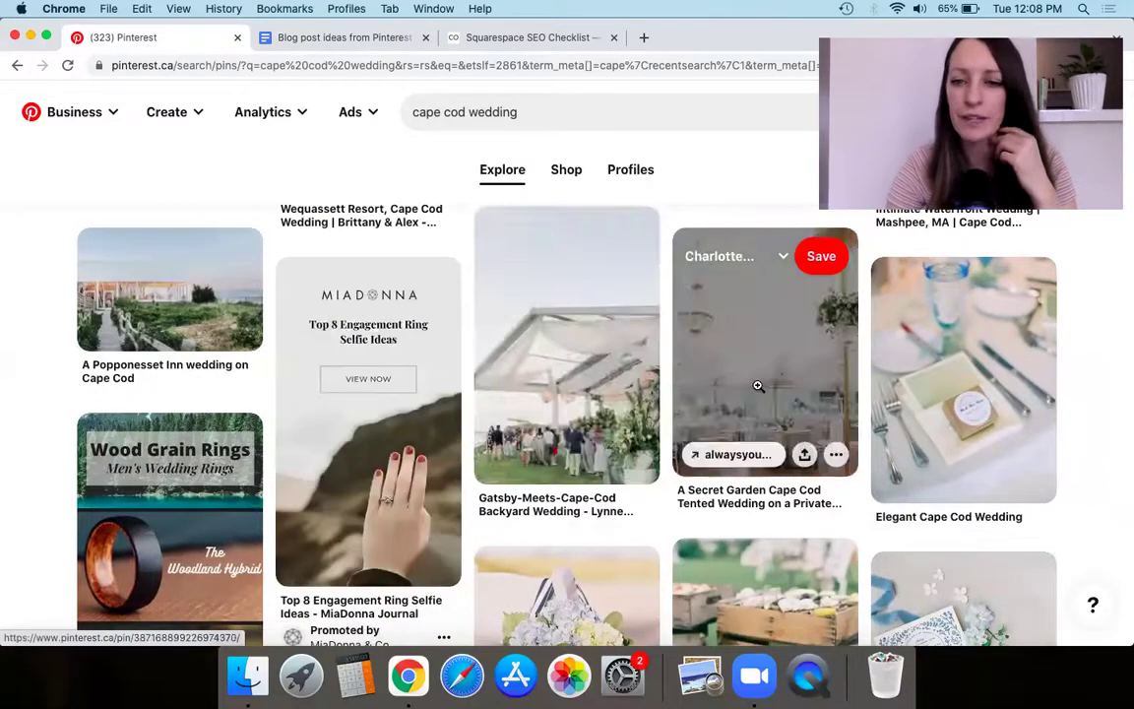
scroll(936, 413, "down", 4)
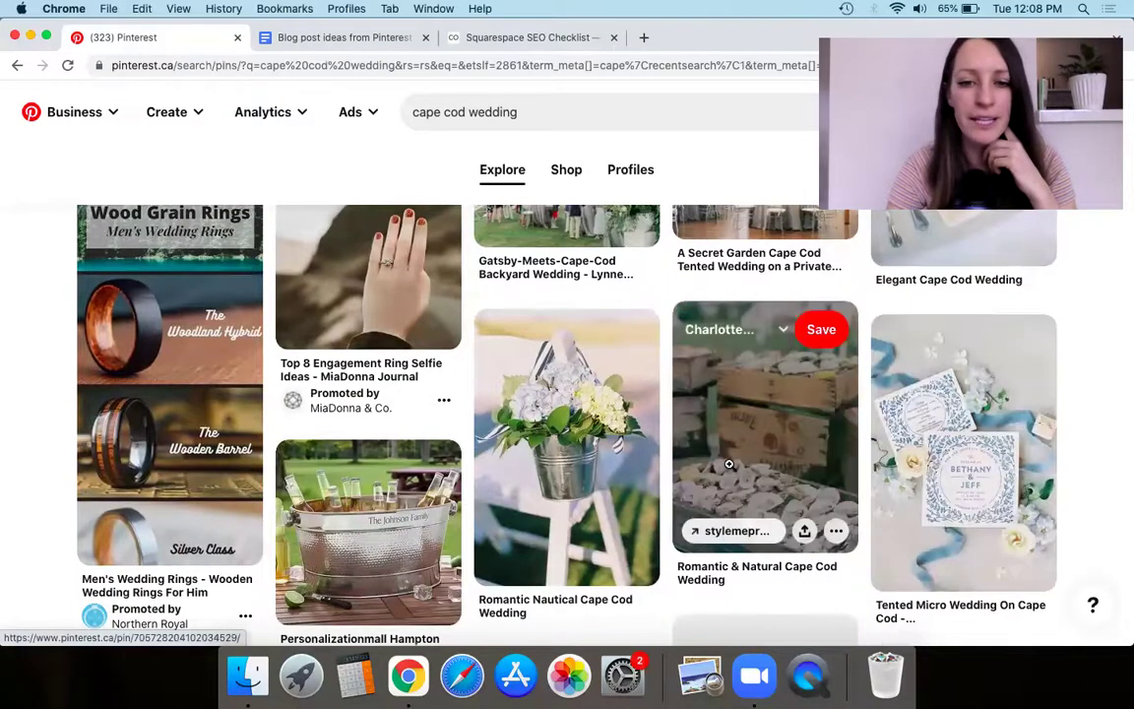
scroll(571, 470, "down", 1)
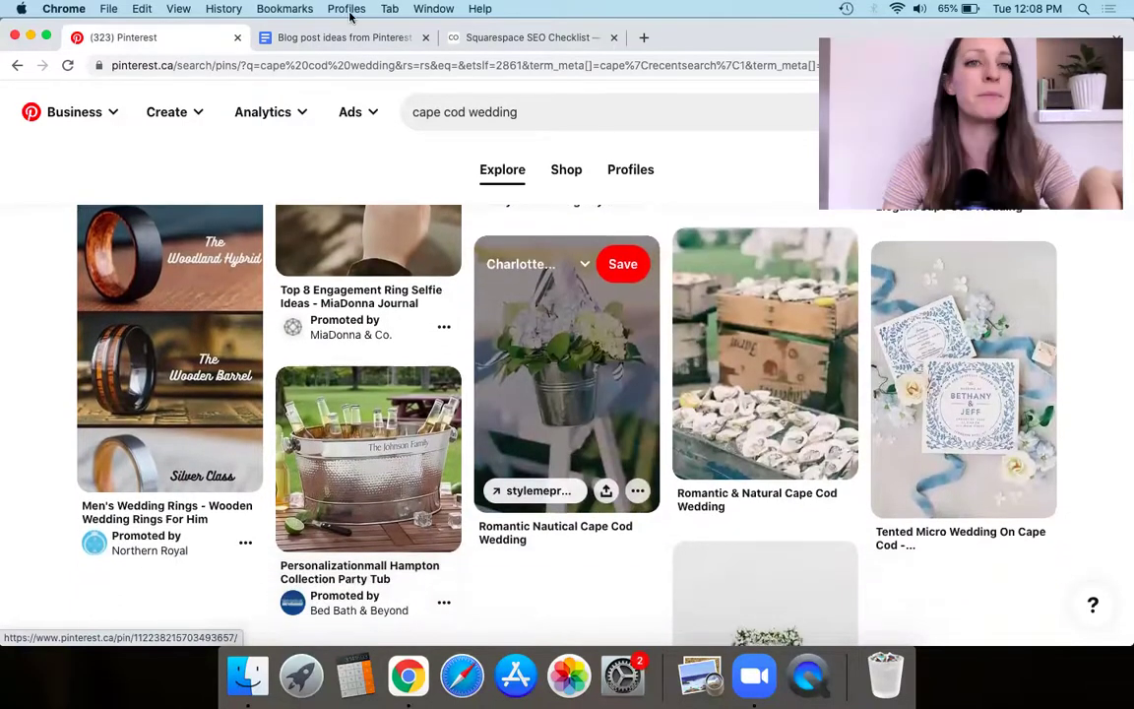
left_click(333, 40)
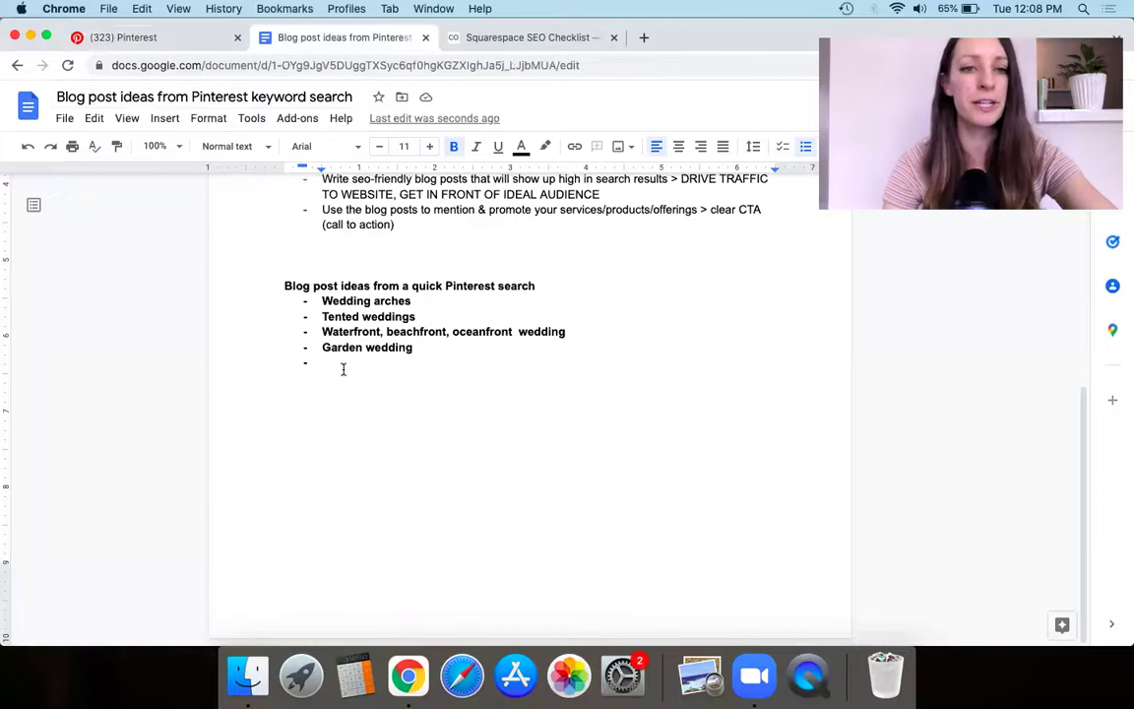
type("romantic, eleg")
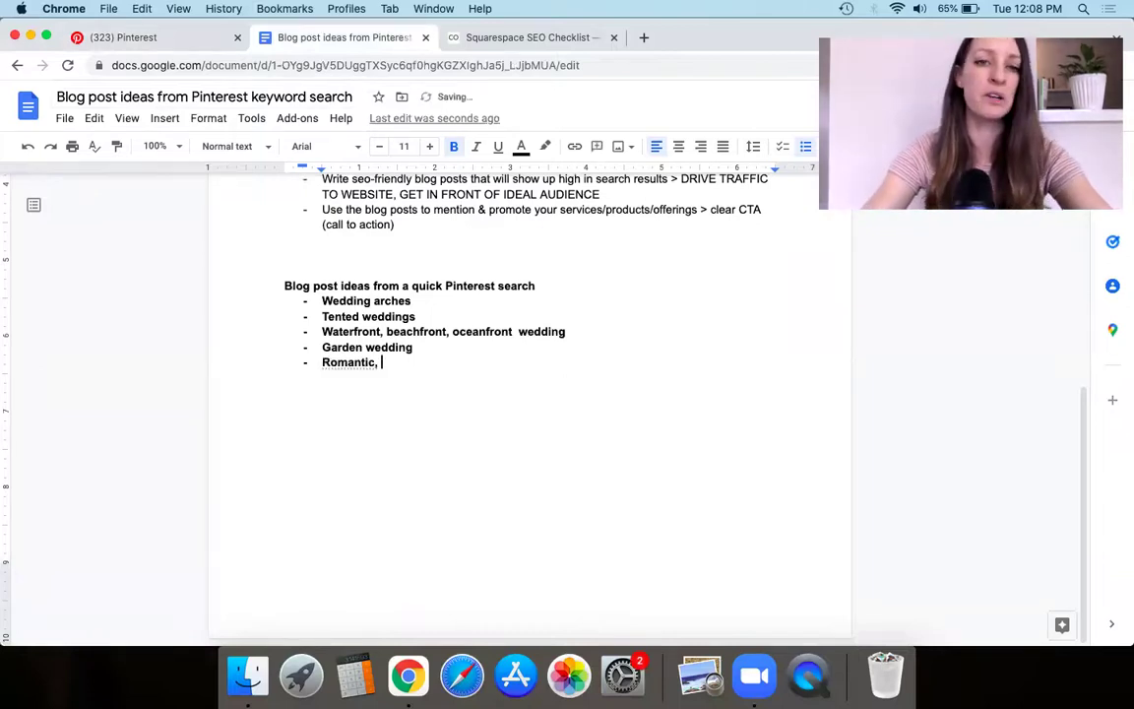
type("ant weddings")
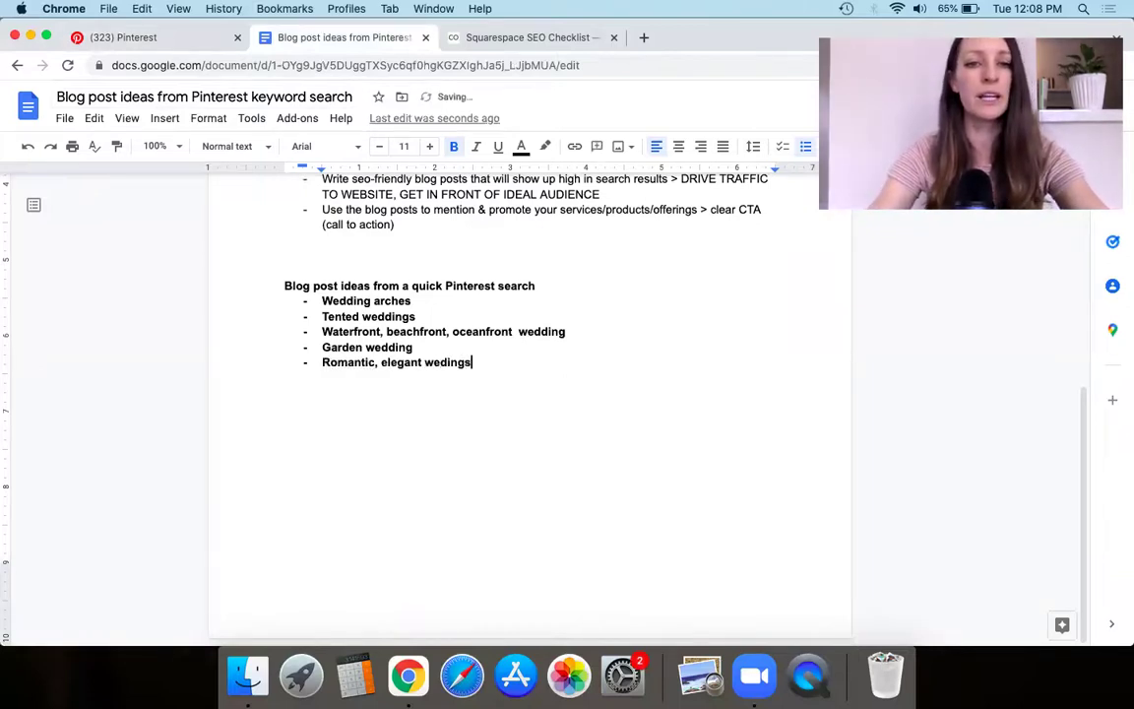
key("Return")
Step: Check more "cape cod wedding" pins on Pinterest and add the bullet "Intimate vs large" to the document's ideas list
left_click(137, 39)
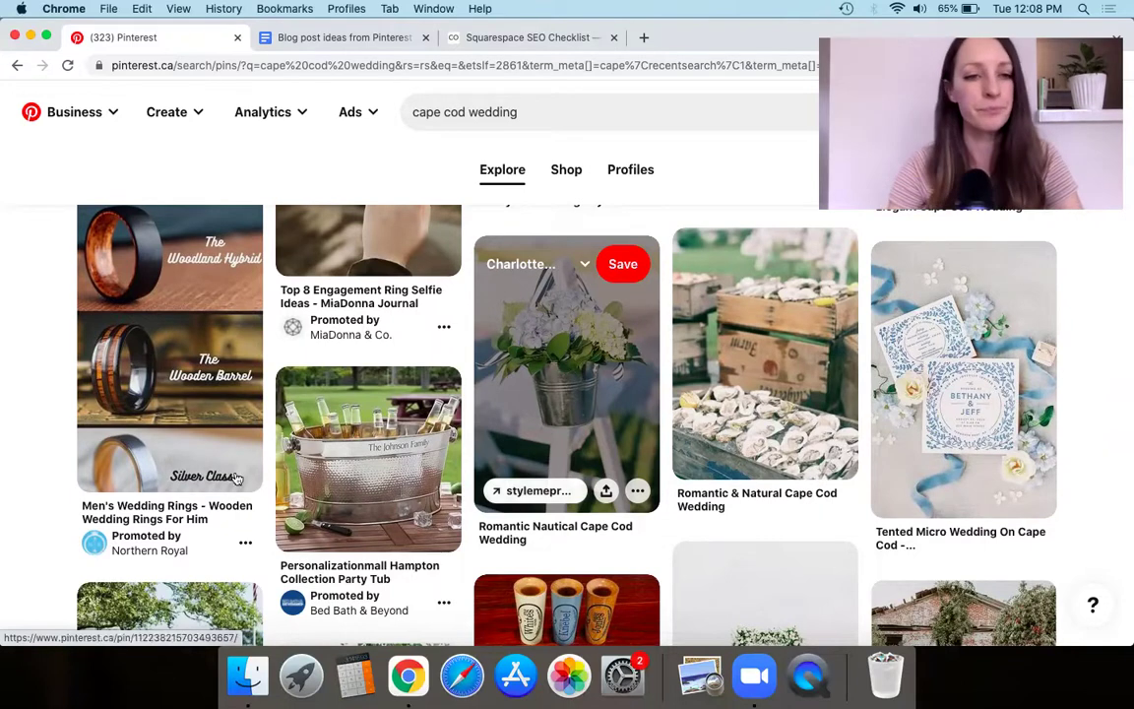
scroll(172, 478, "down", 1)
scroll(172, 479, "down", 5)
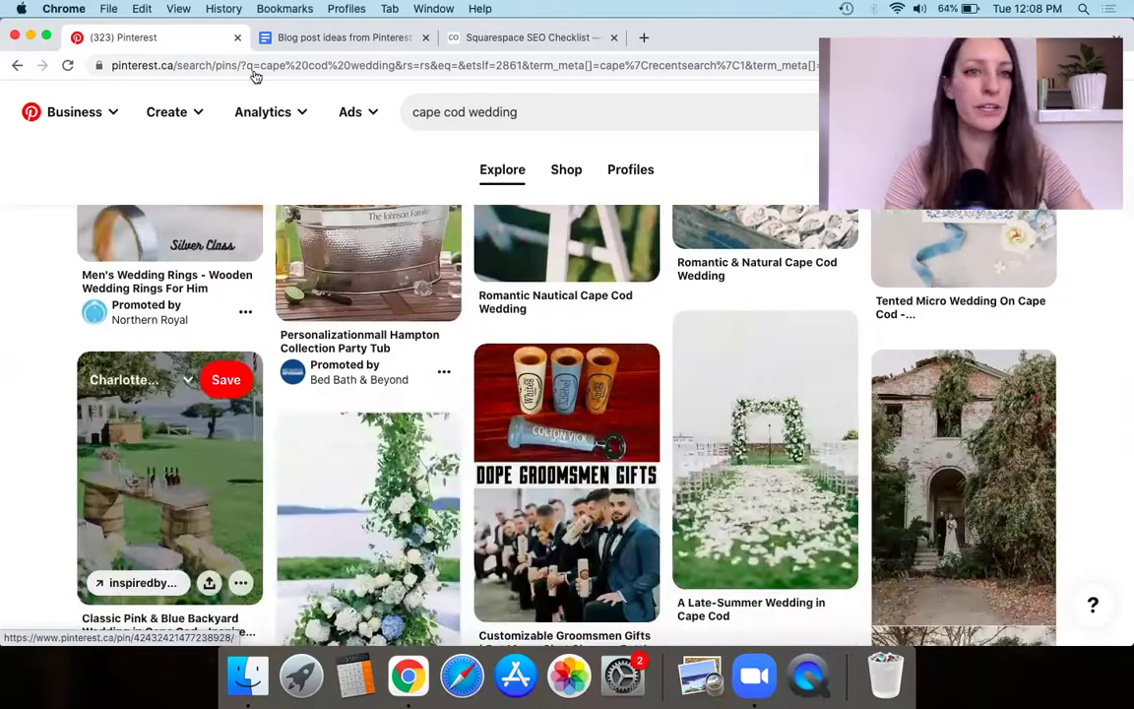
key("ctrl+Tab")
type("intimate vs large")
key("Return")
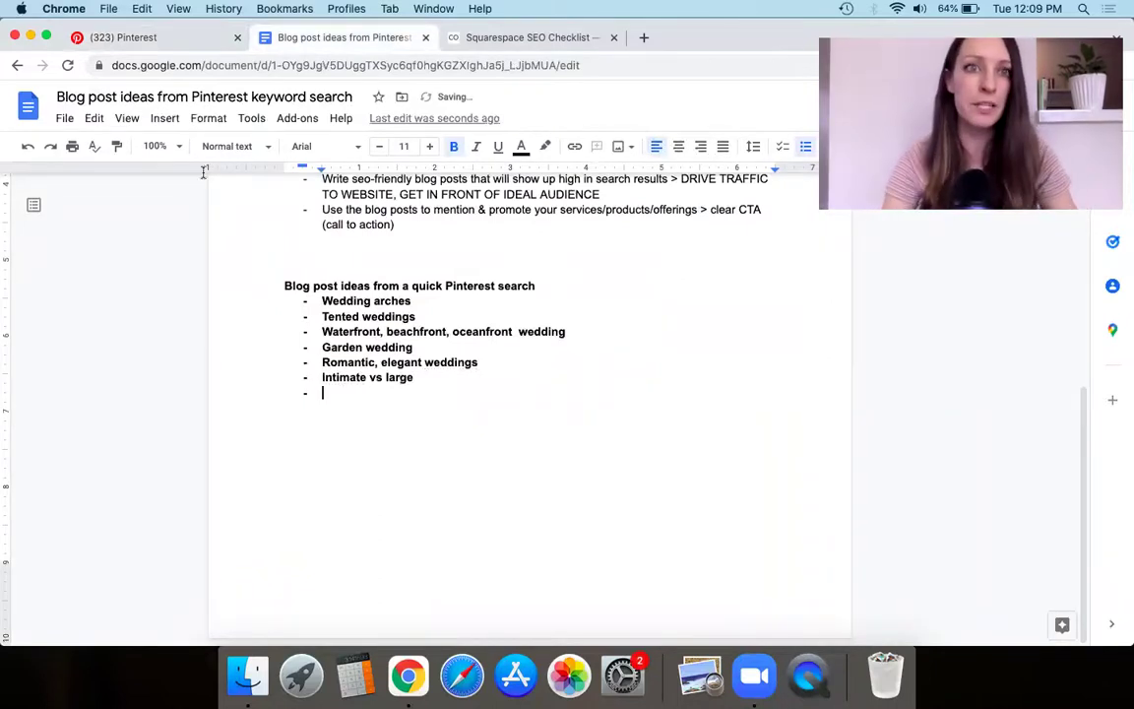
Step: Consult further Pinterest pins and add the bullet "Seasonal weddings, (spring, summer, fall, winter, early spring)" to the ideas list
left_click(126, 37)
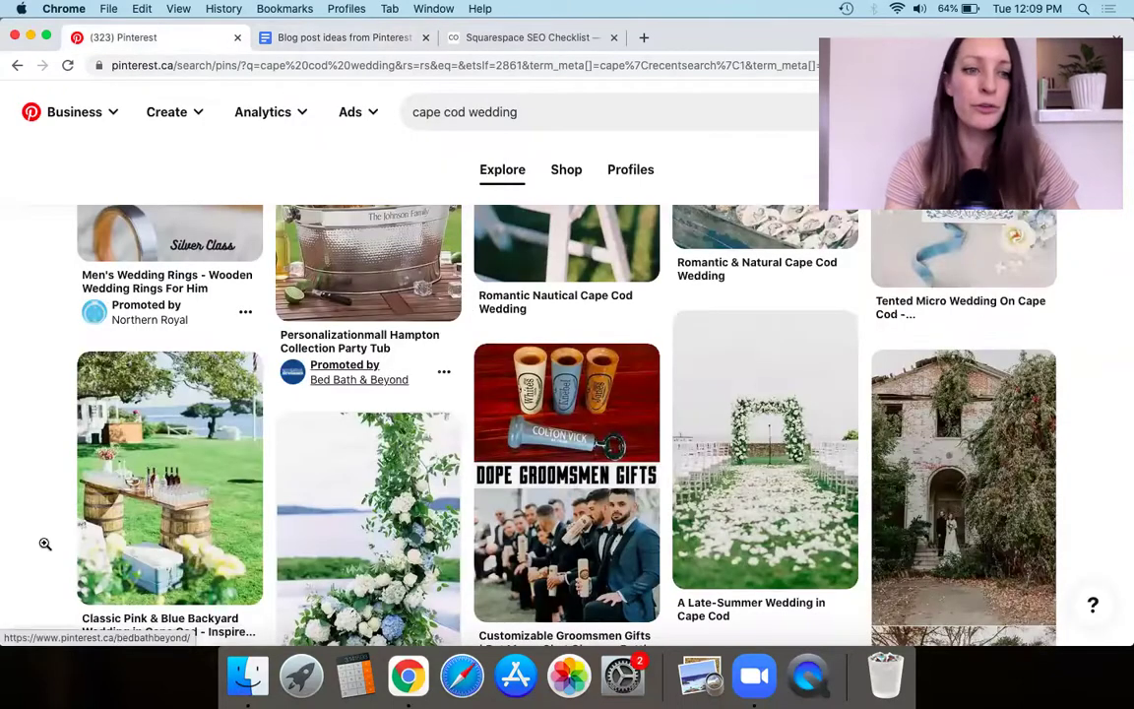
scroll(26, 577, "down", 1)
scroll(24, 576, "down", 5)
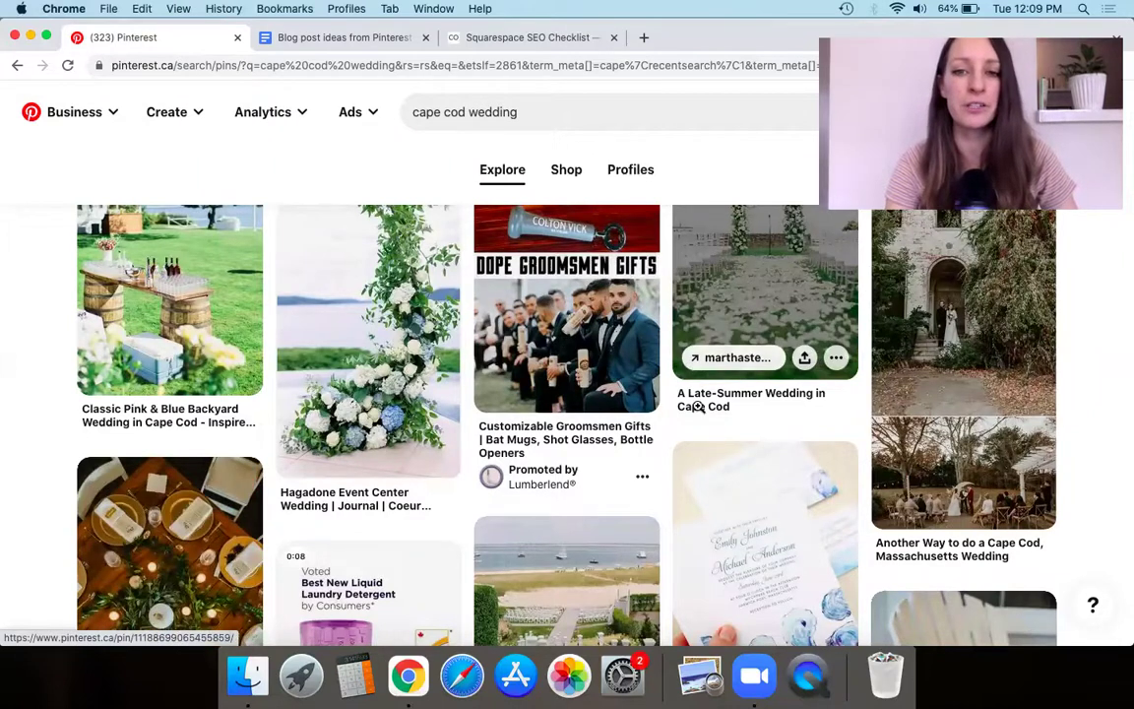
left_click(325, 38)
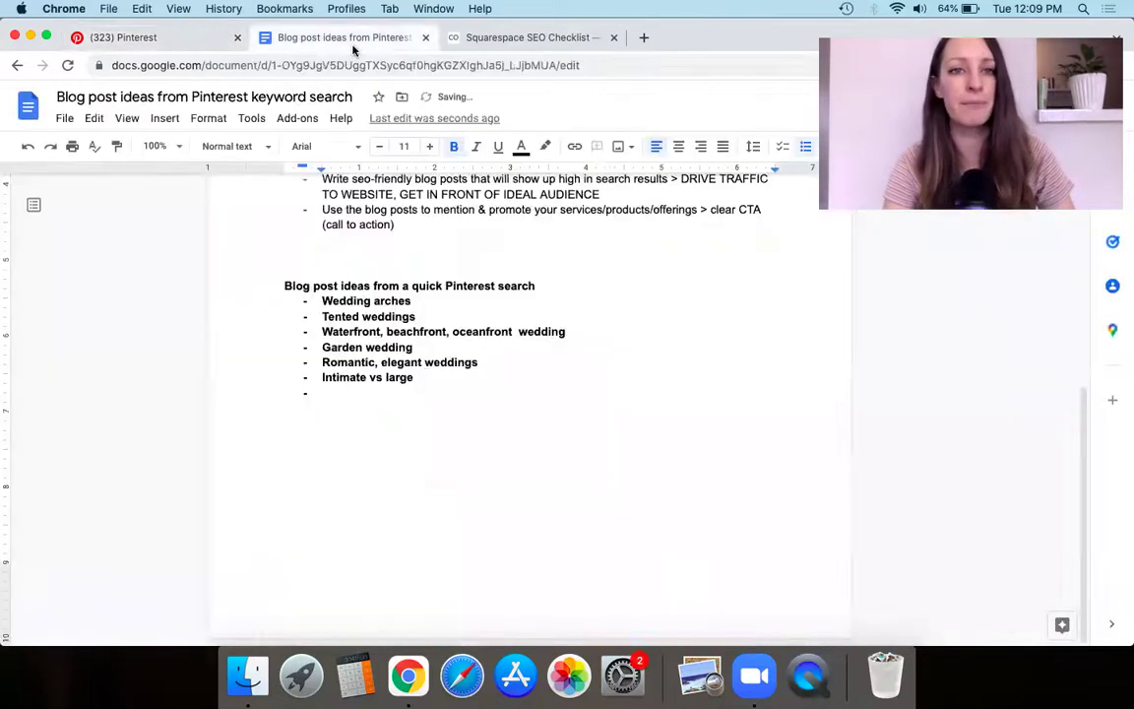
type("seasonal weddings, (spring, summer, fall, winter")
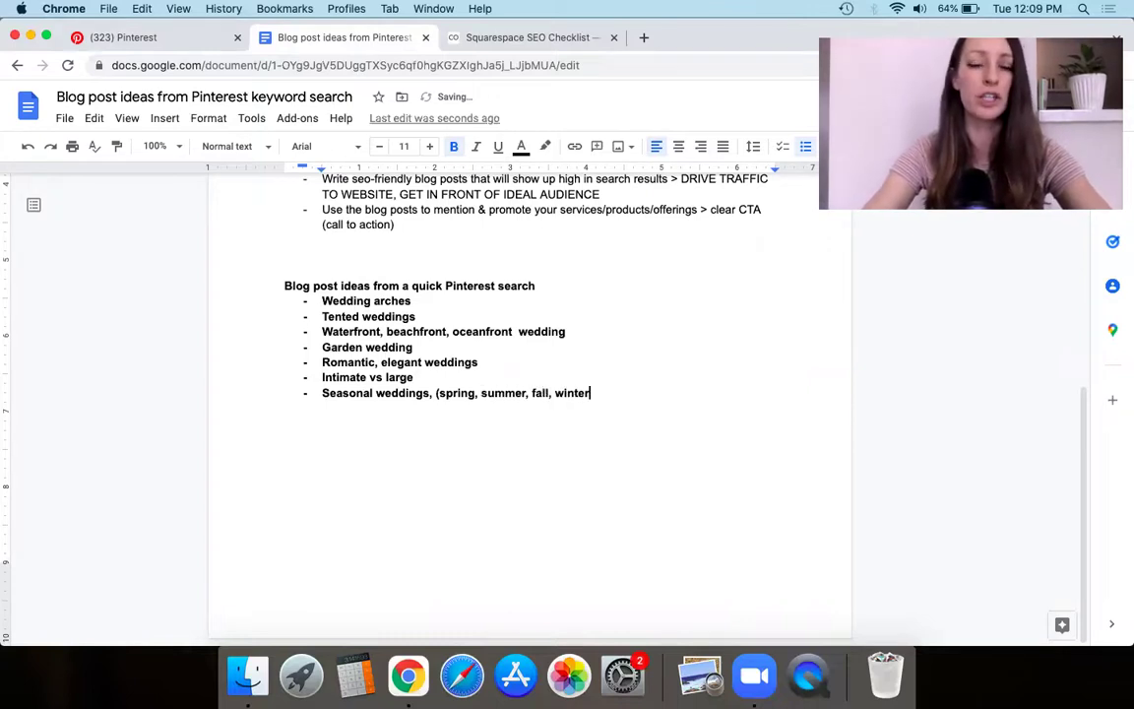
type(", early spring)")
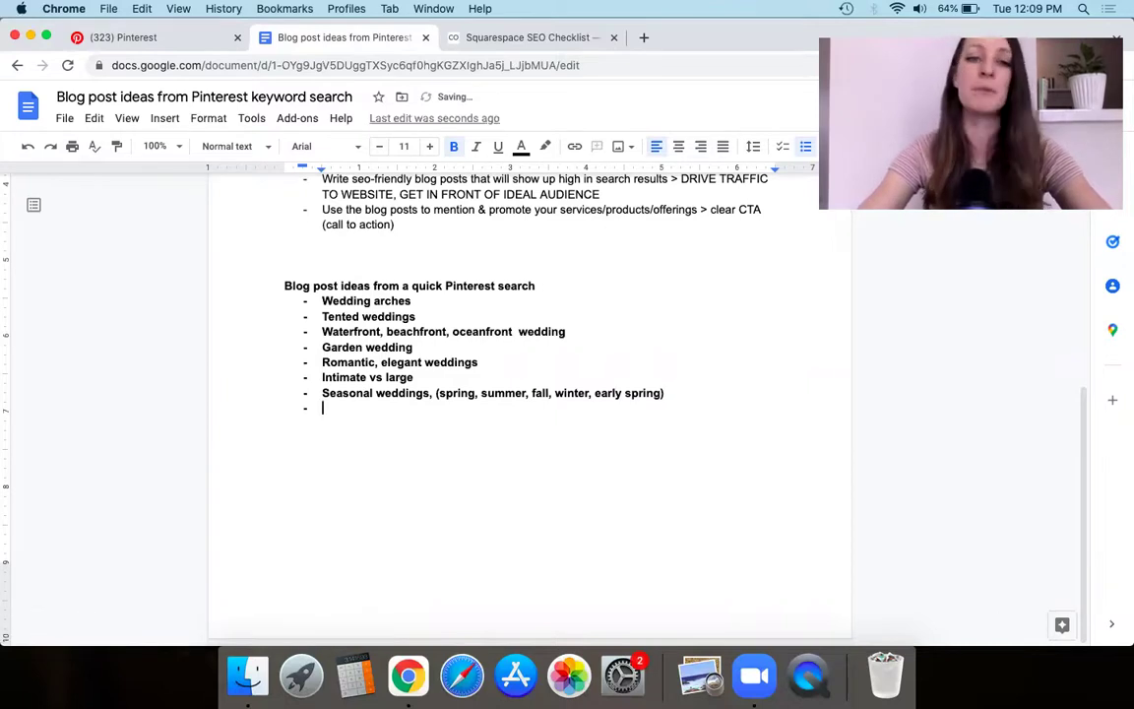
Step: Add the bullet "Holiday weddings (NYE wedding)" to the ideas list and start a new bullet below it
type("oliday ")
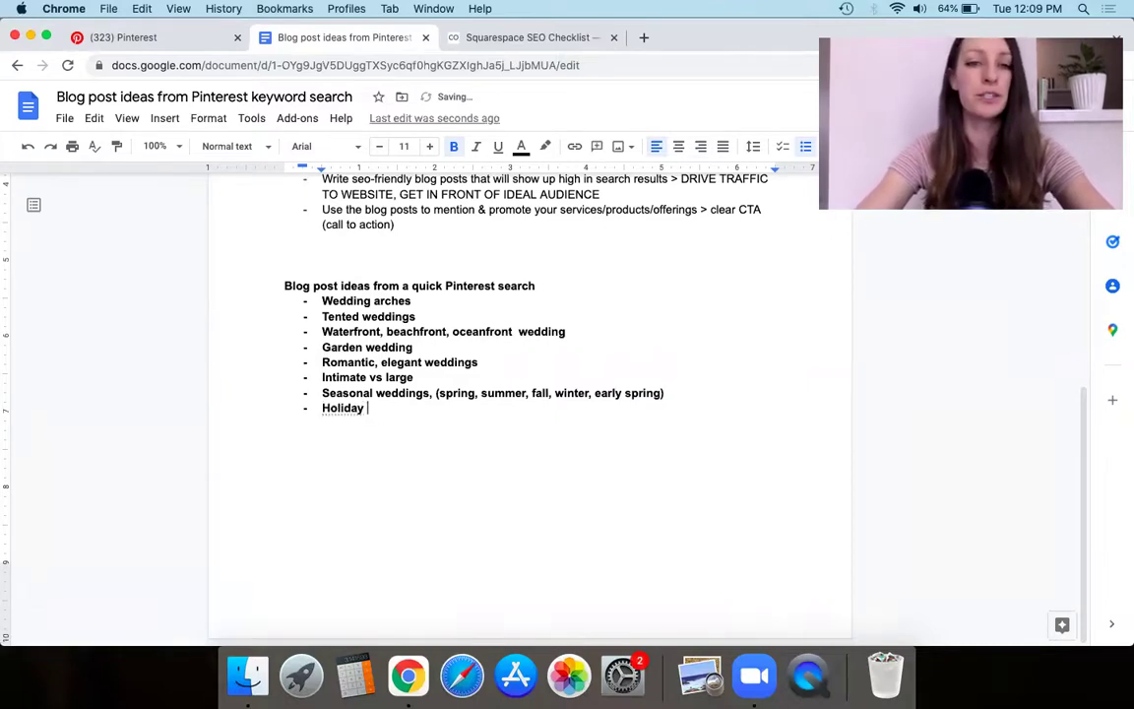
type("weddings ")
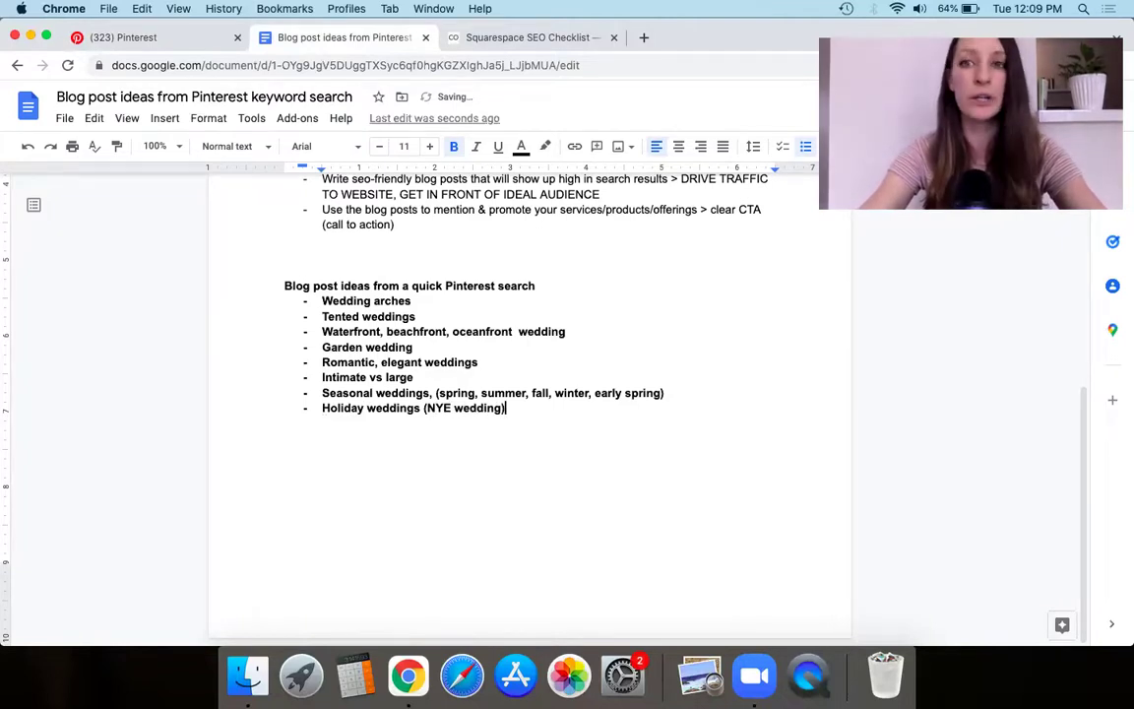
type("(NYE wedding)")
key("Return")
Step: Scan the titles of further "cape cod wedding" pins on Pinterest for another recurring blog post theme
left_click(126, 38)
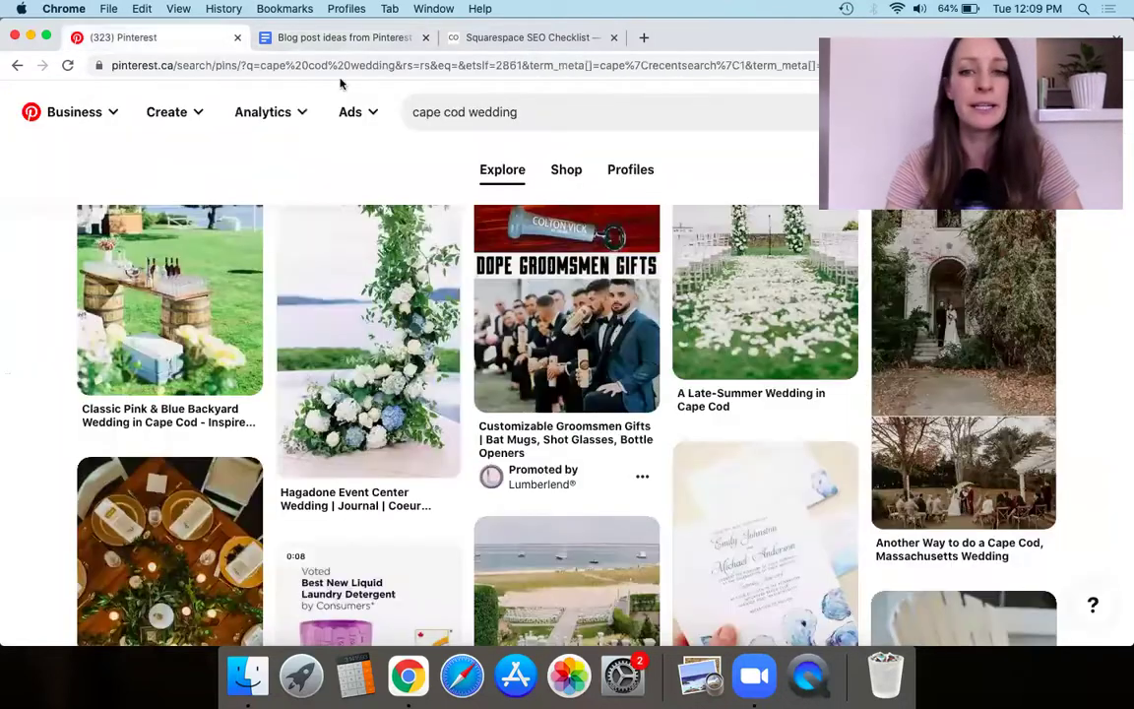
scroll(531, 295, "down", 3)
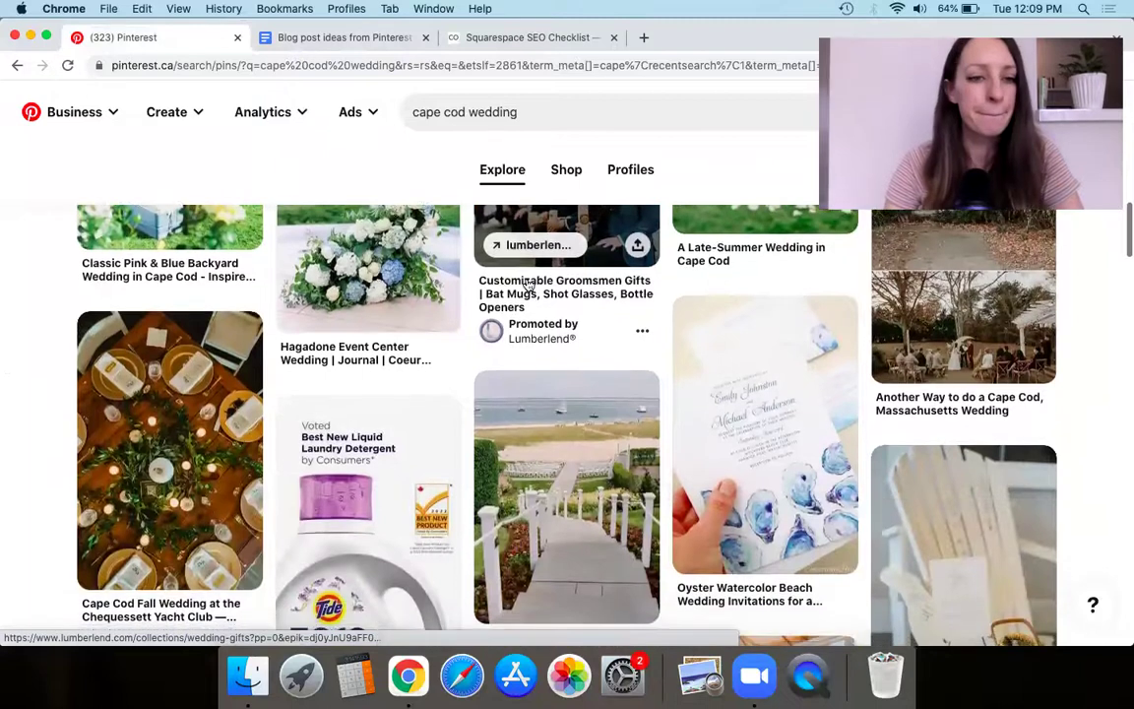
scroll(529, 285, "down", 3)
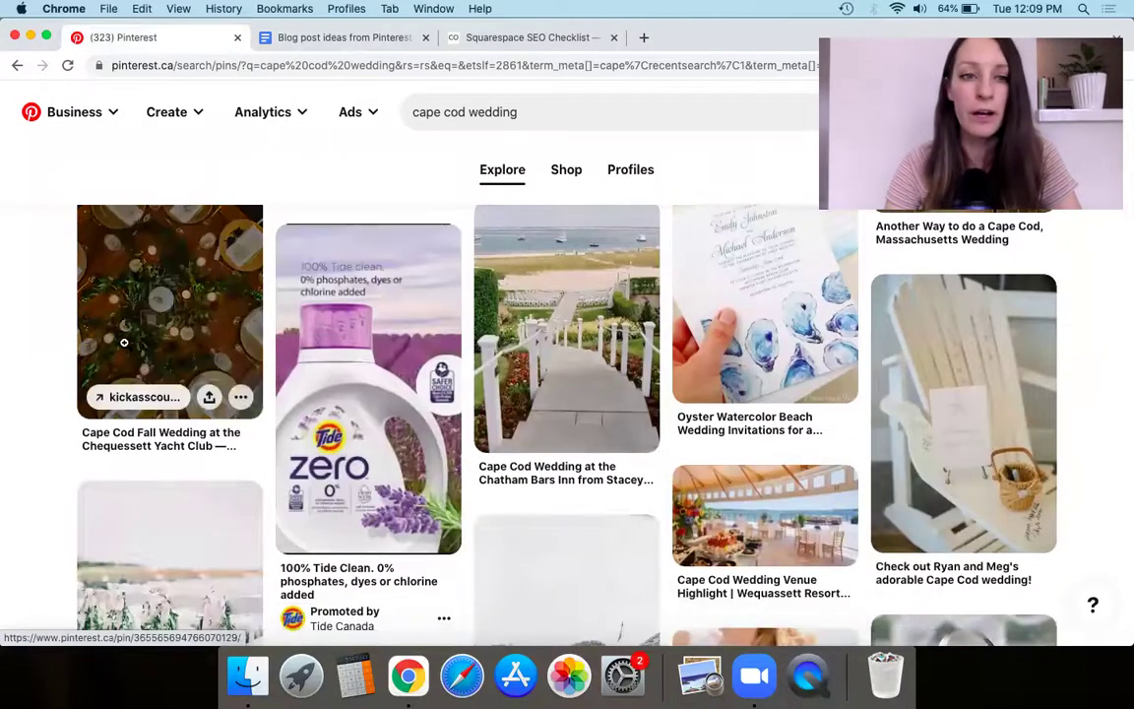
scroll(590, 409, "down", 2)
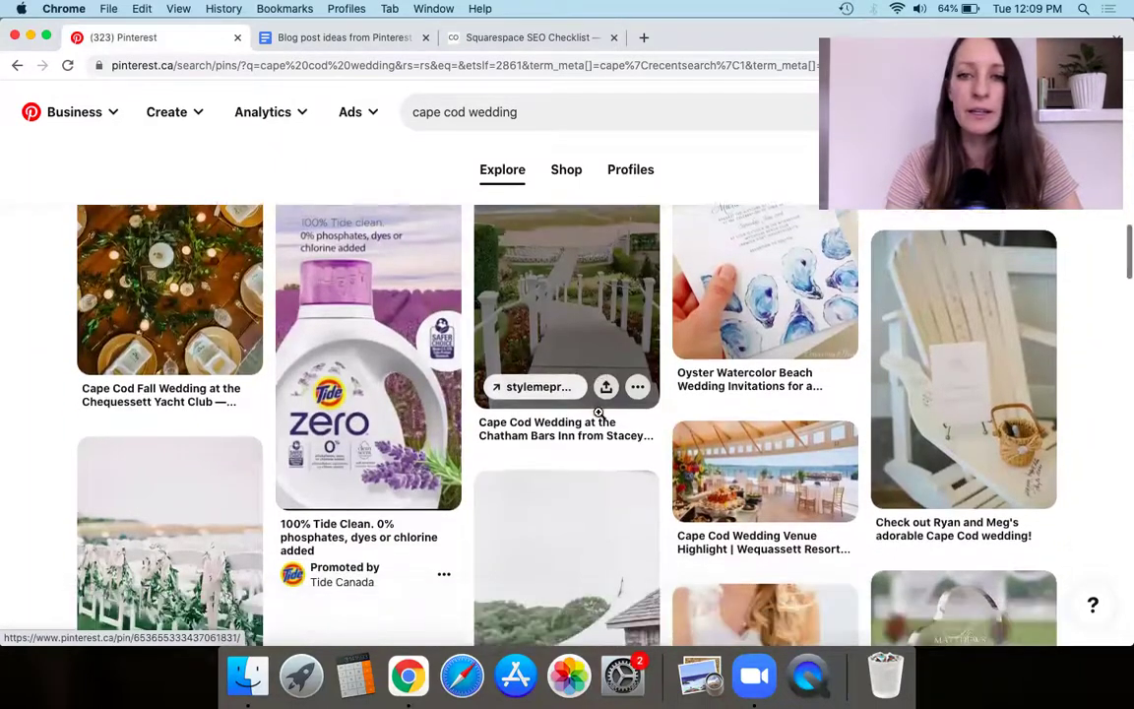
scroll(598, 411, "down", 1)
scroll(599, 412, "down", 1)
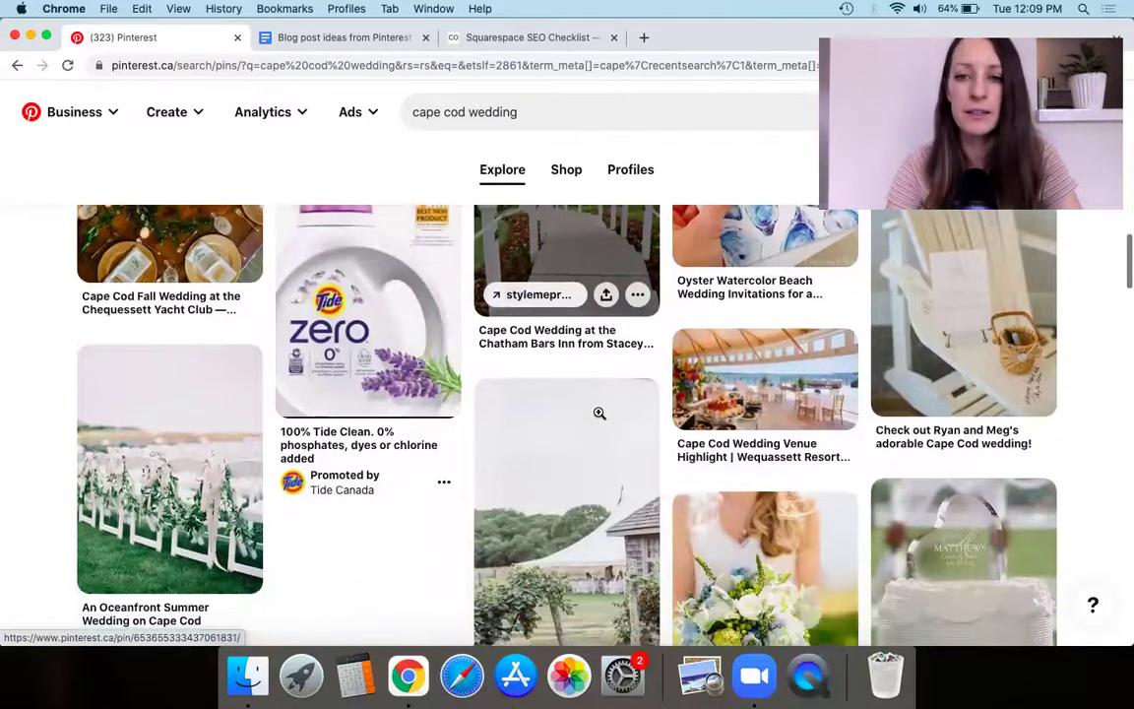
scroll(598, 412, "down", 1)
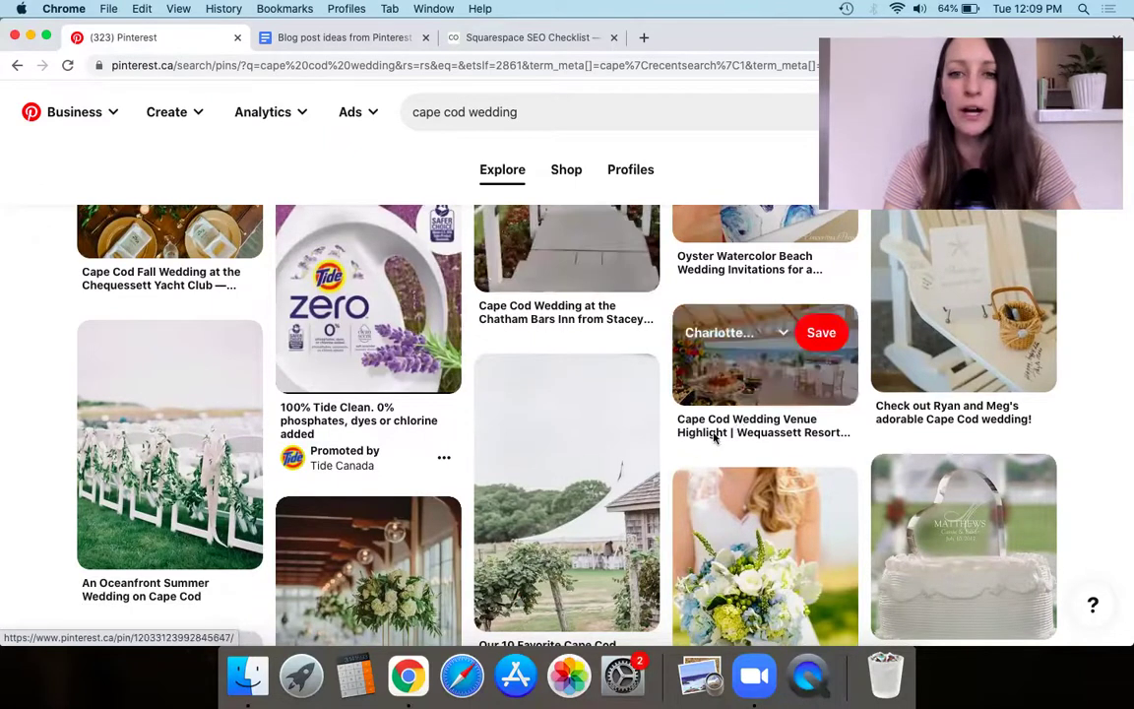
scroll(551, 492, "down", 1)
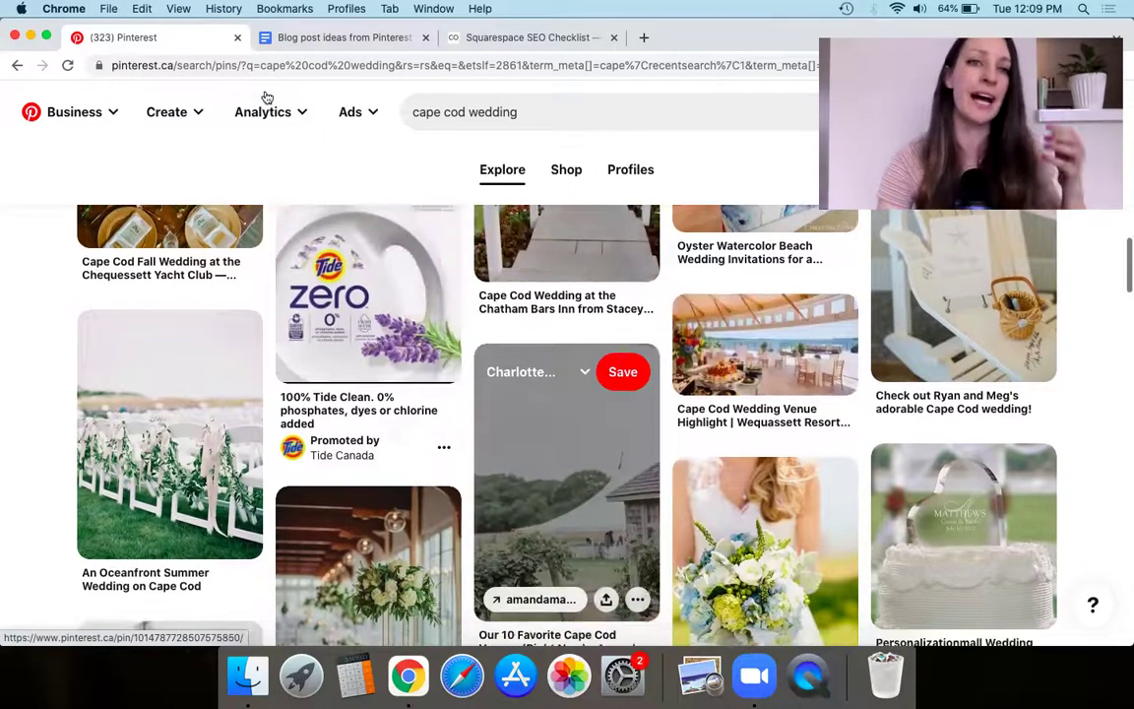
Step: Add the bullet "Venues (top 3 wedding venues in cape cod - for each, show examples in the post (link out to your portfolio)" to the ideas list
left_click(311, 40)
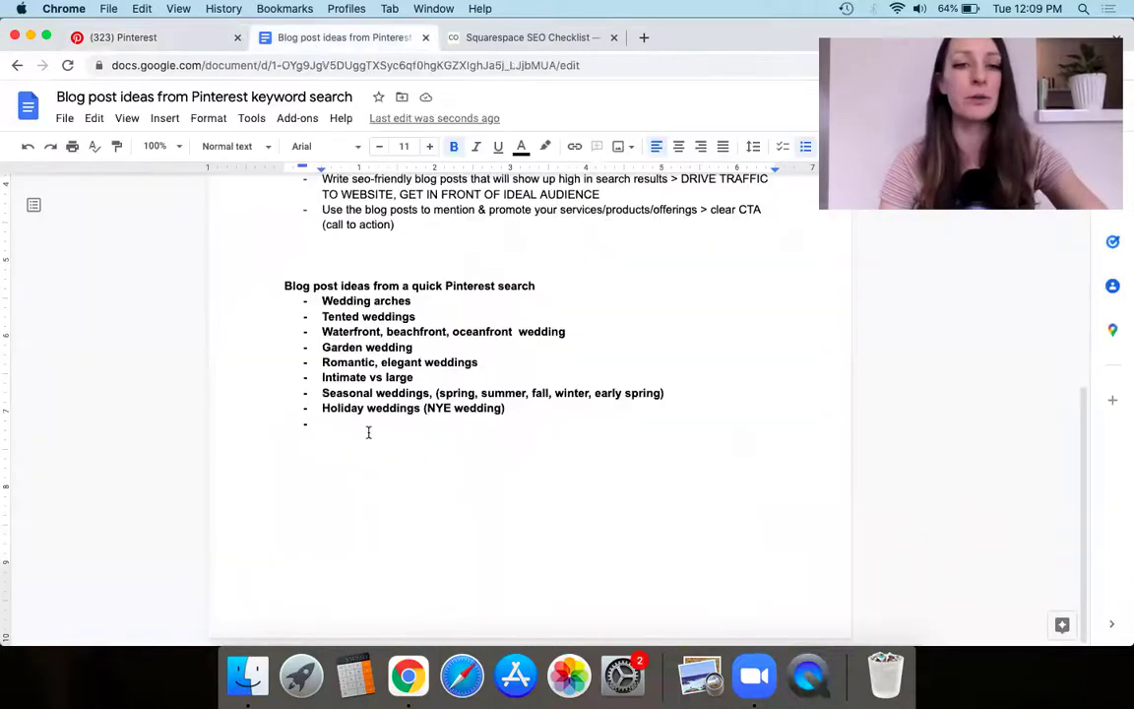
type("ve")
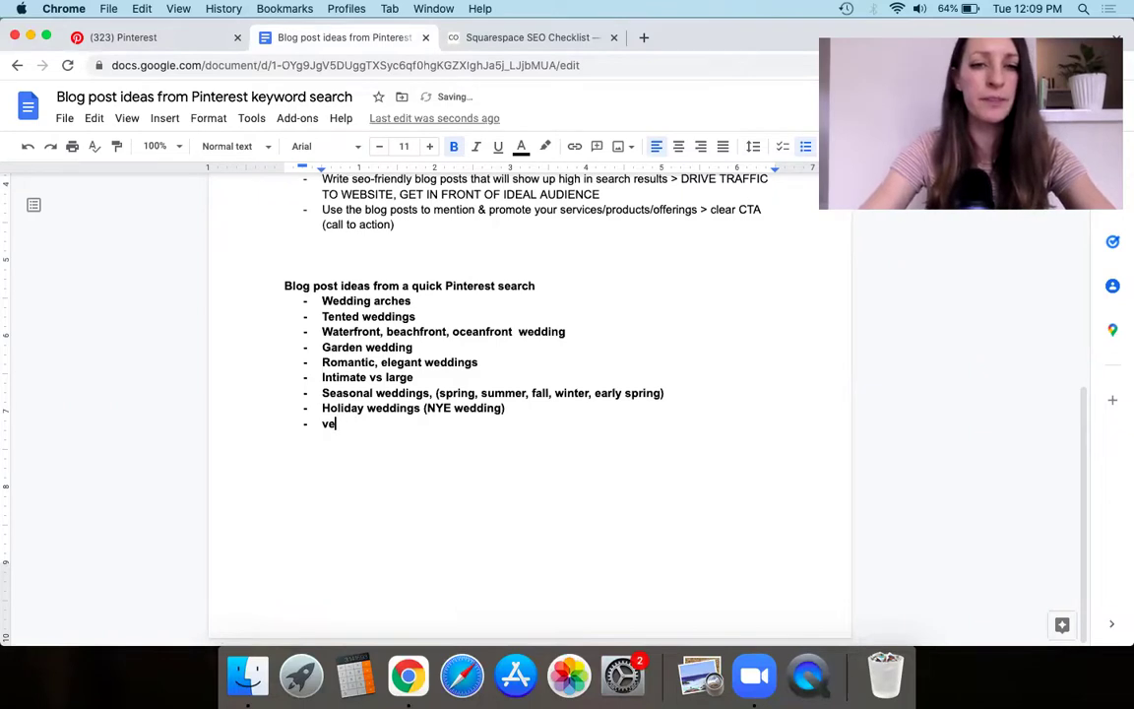
type("neuues (top ")
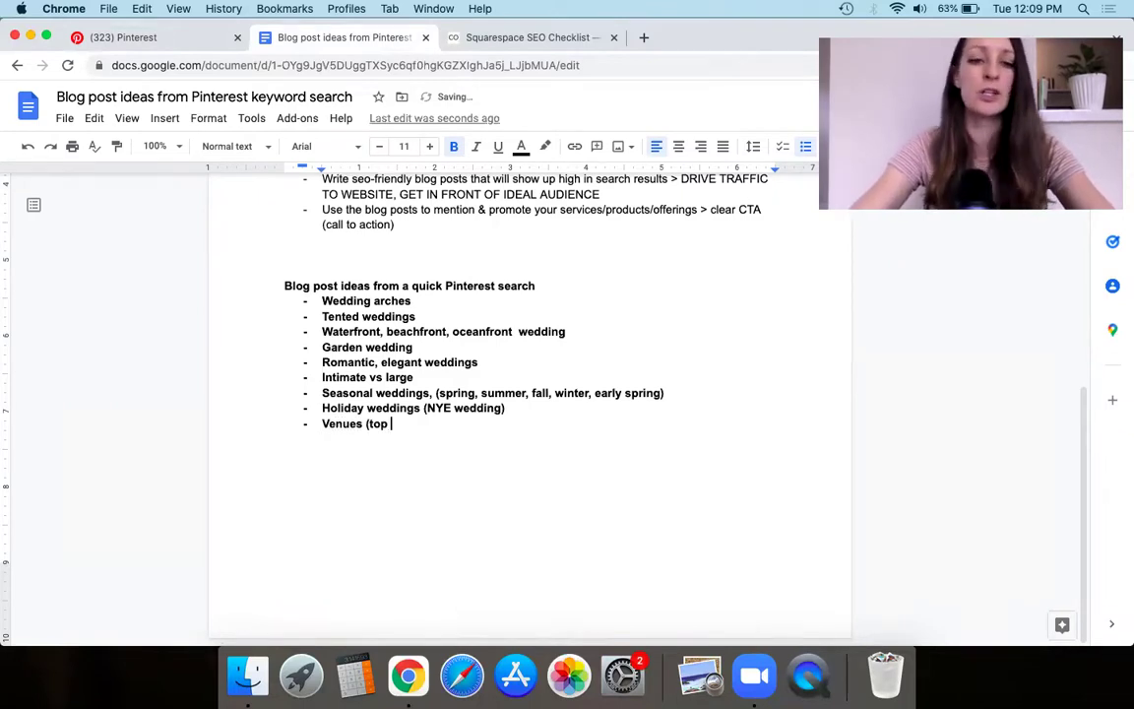
type("3 wedding venues in cape cod - for each, who")
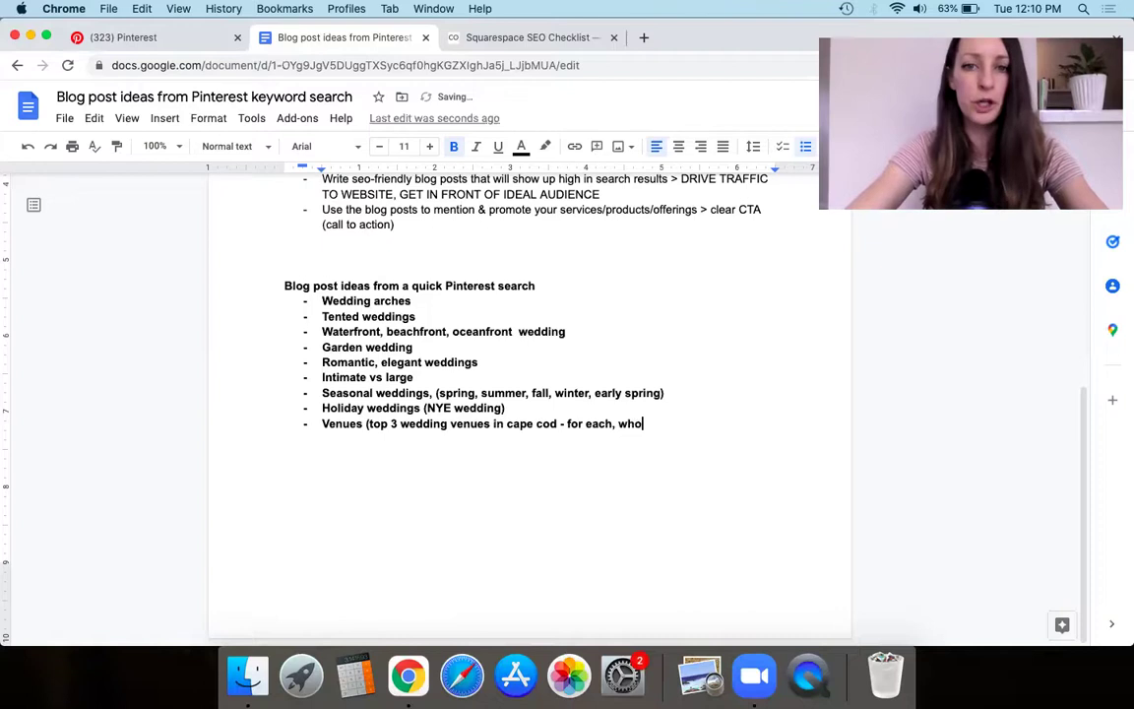
type("w examples in the post (link out to yur portfolio")
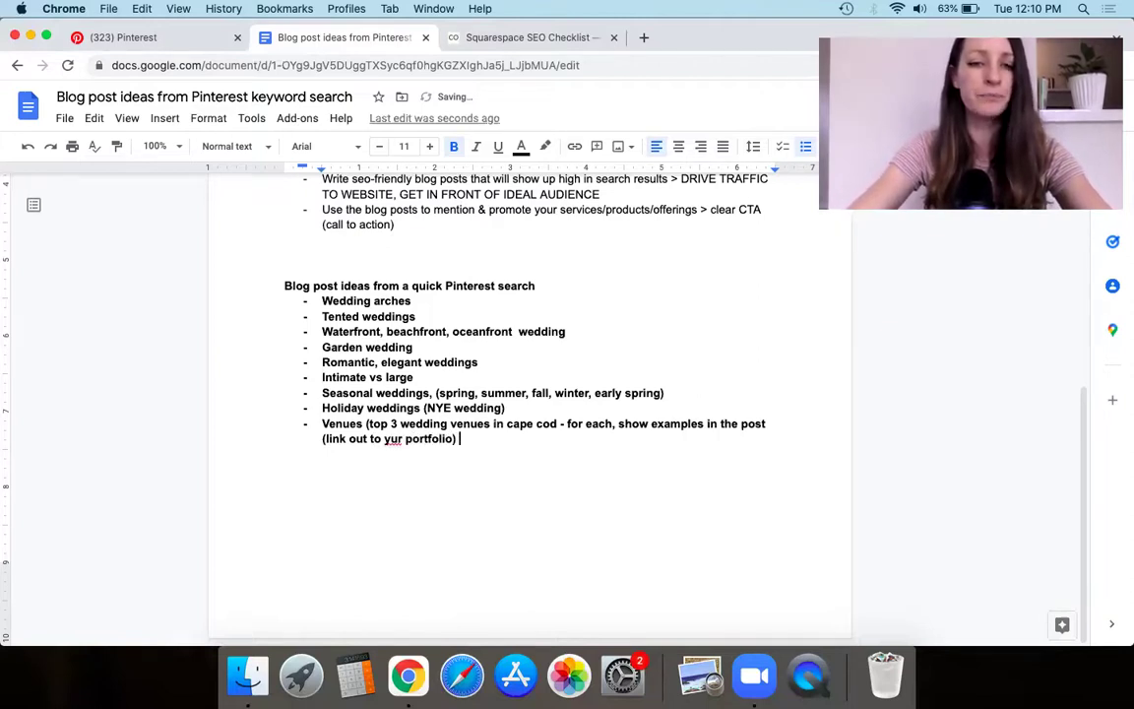
left_click(392, 439)
Step: Return to the Pinterest results and look through many more pins for wedding styles and details not yet listed in the document
left_click(361, 386)
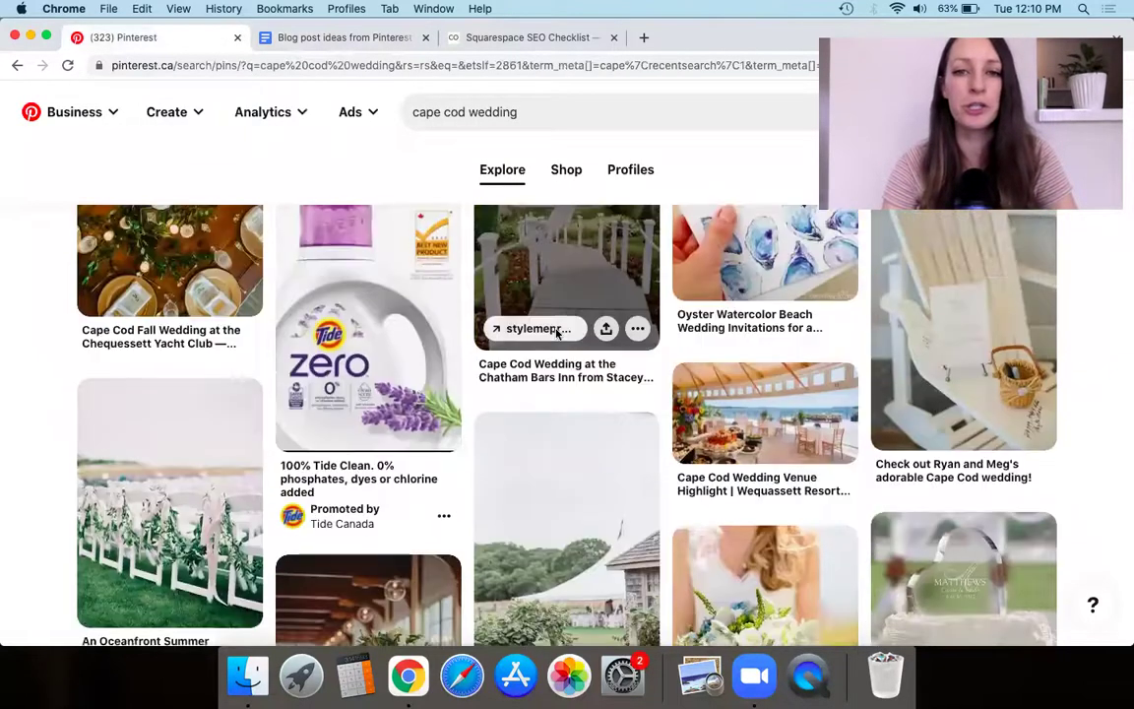
scroll(558, 328, "up", 1)
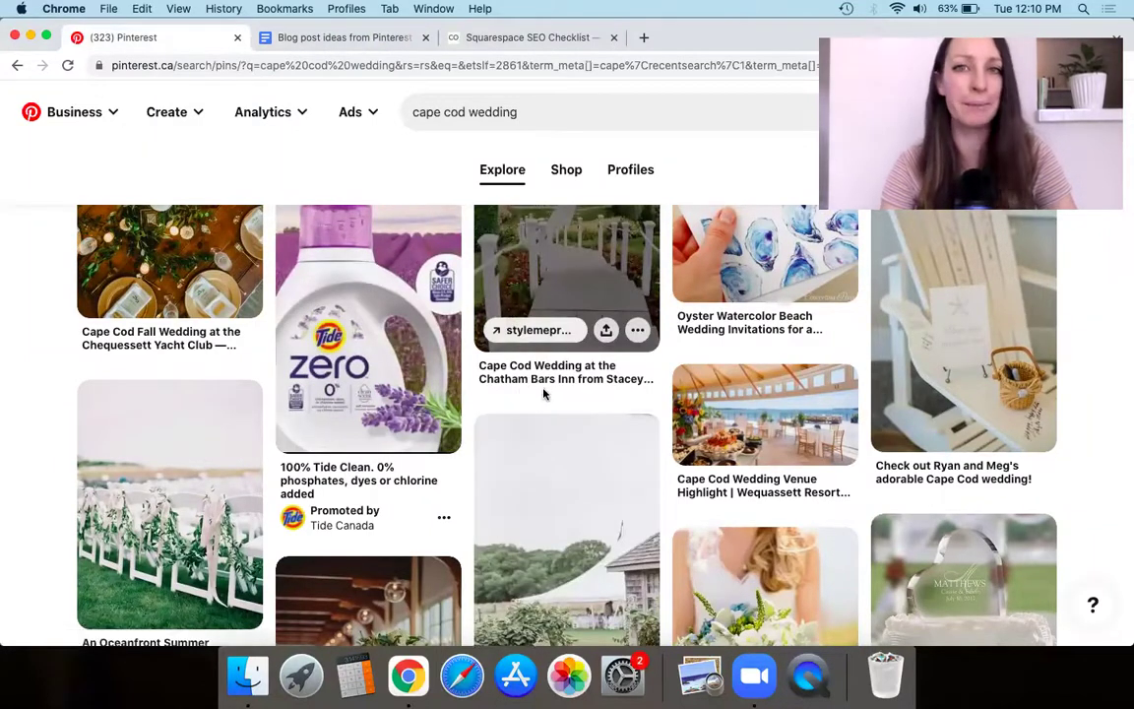
left_click(337, 39)
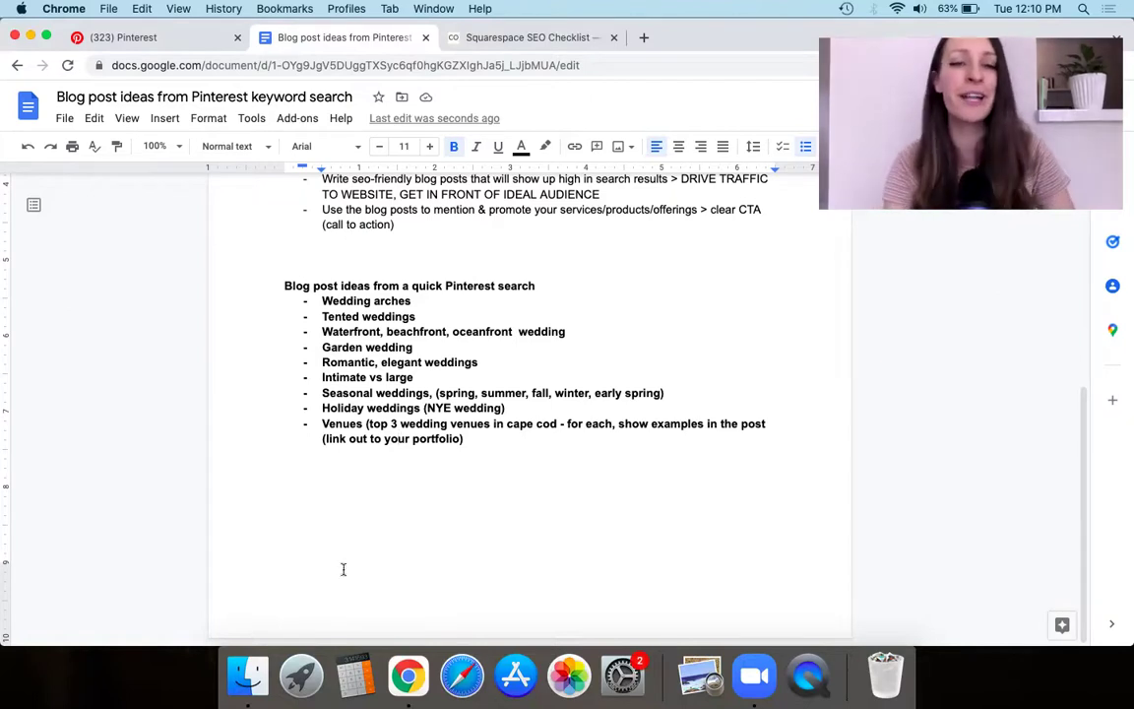
left_click(114, 37)
scroll(472, 417, "down", 2)
scroll(54, 564, "down", 5)
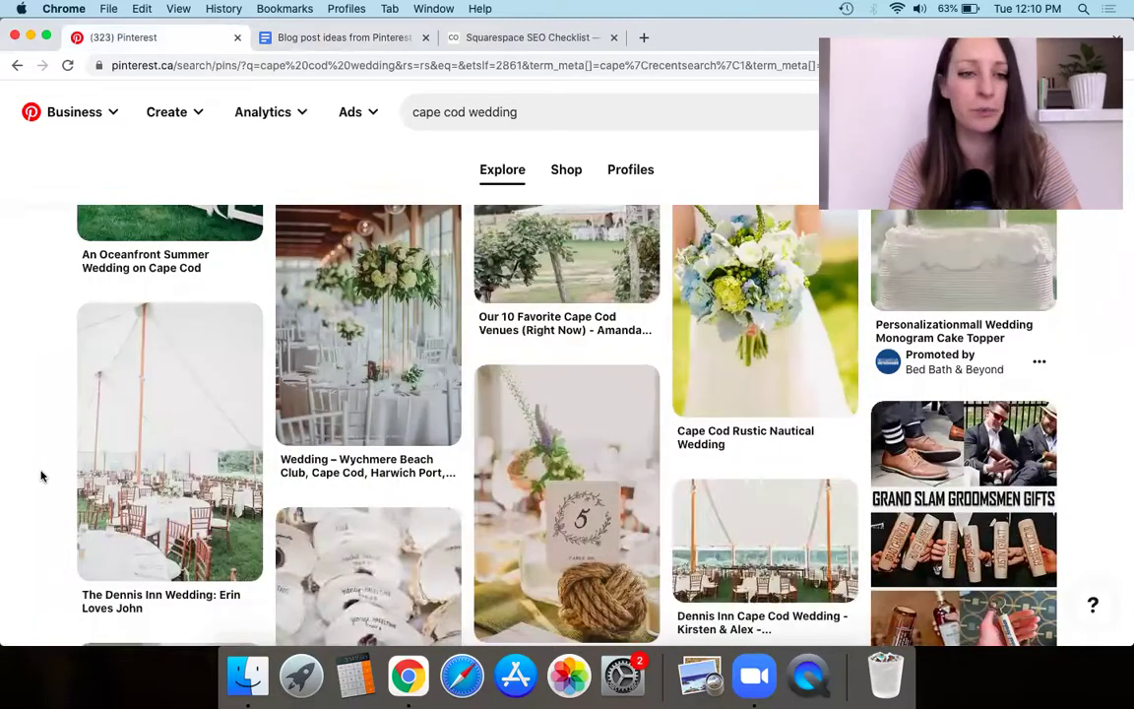
scroll(41, 474, "down", 2)
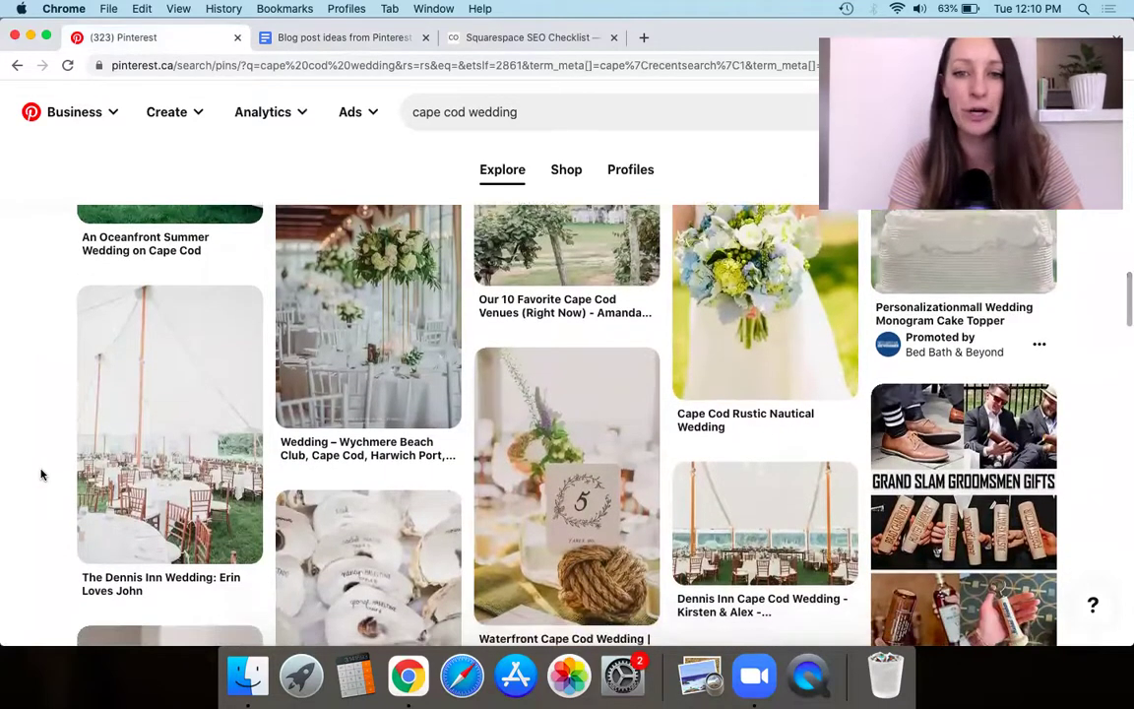
scroll(41, 474, "down", 1)
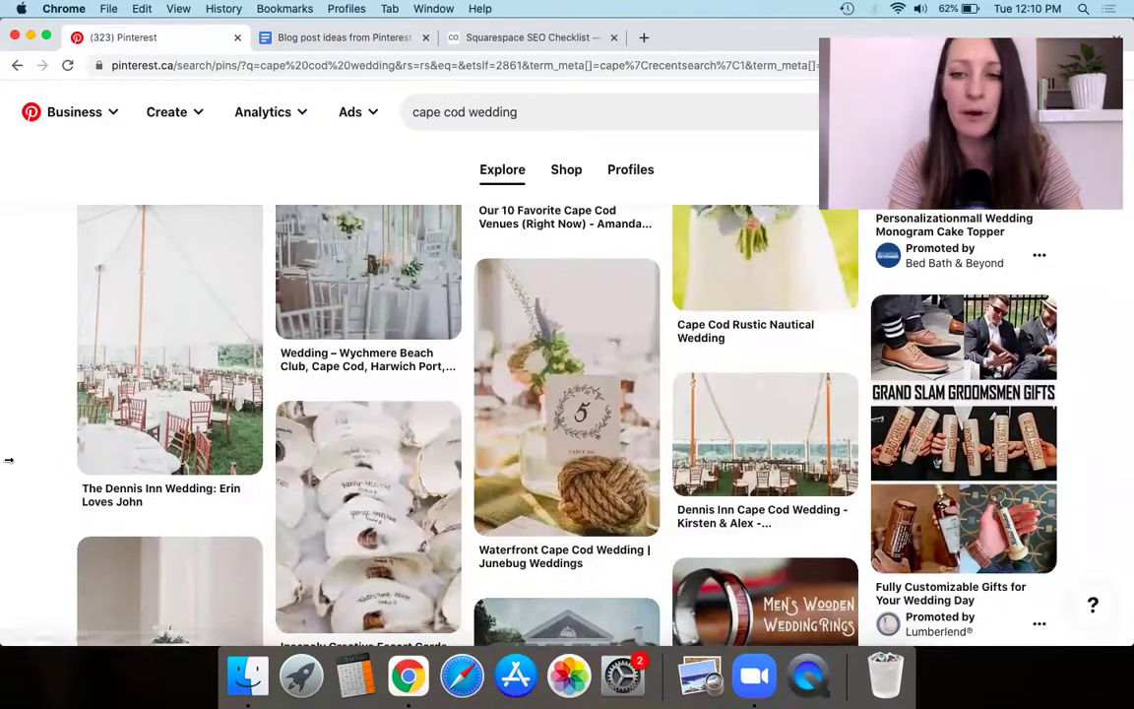
scroll(8, 459, "down", 5)
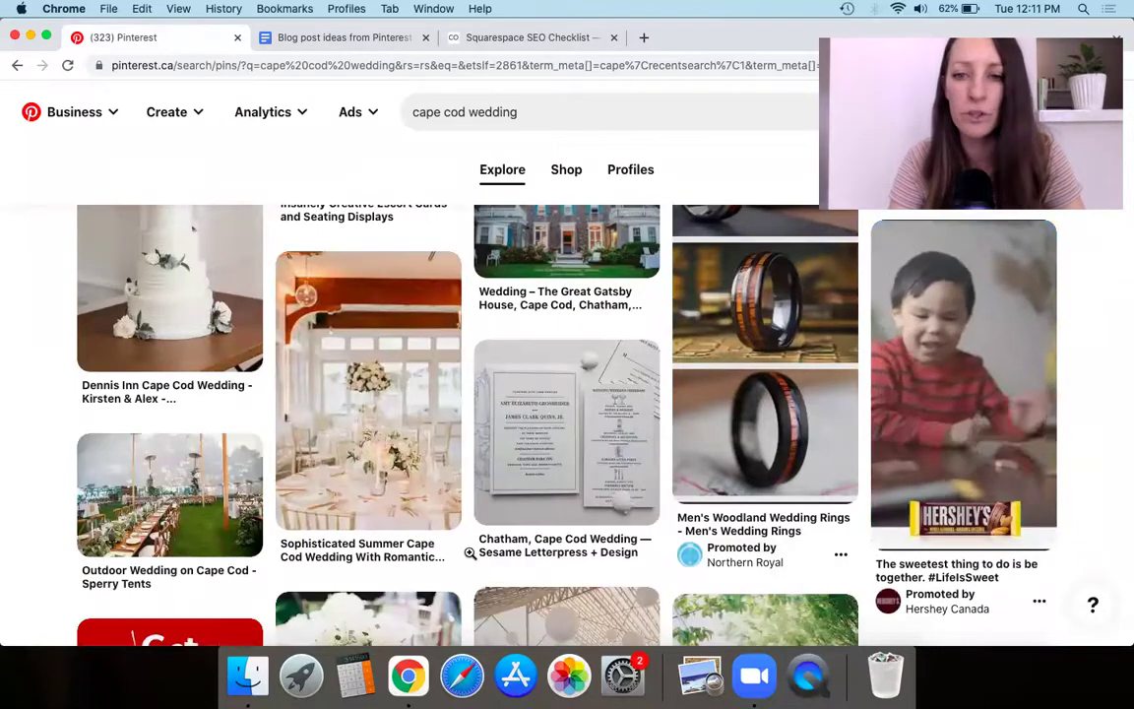
scroll(611, 439, "down", 7)
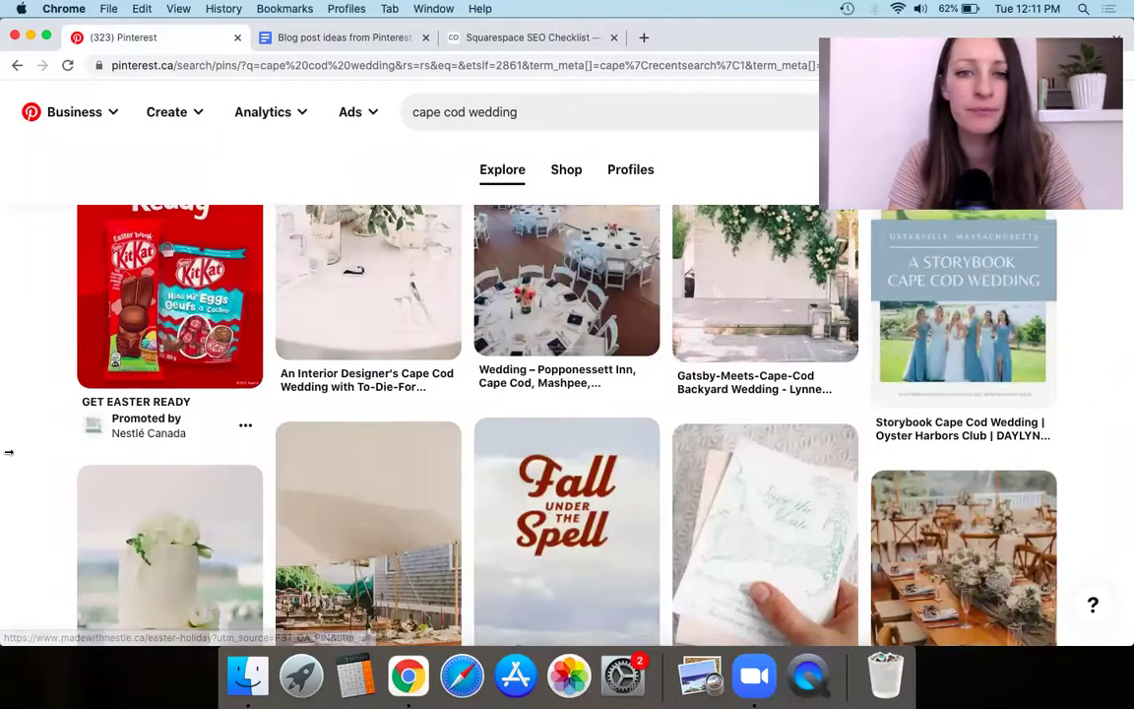
scroll(8, 451, "down", 4)
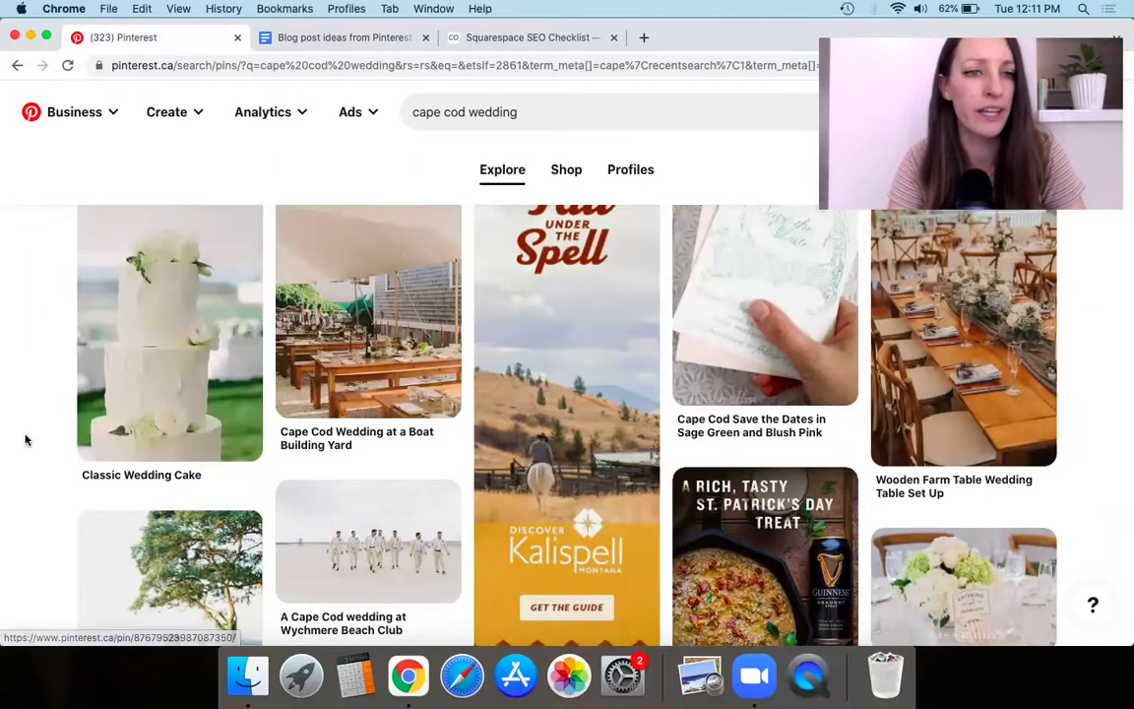
scroll(25, 439, "down", 4)
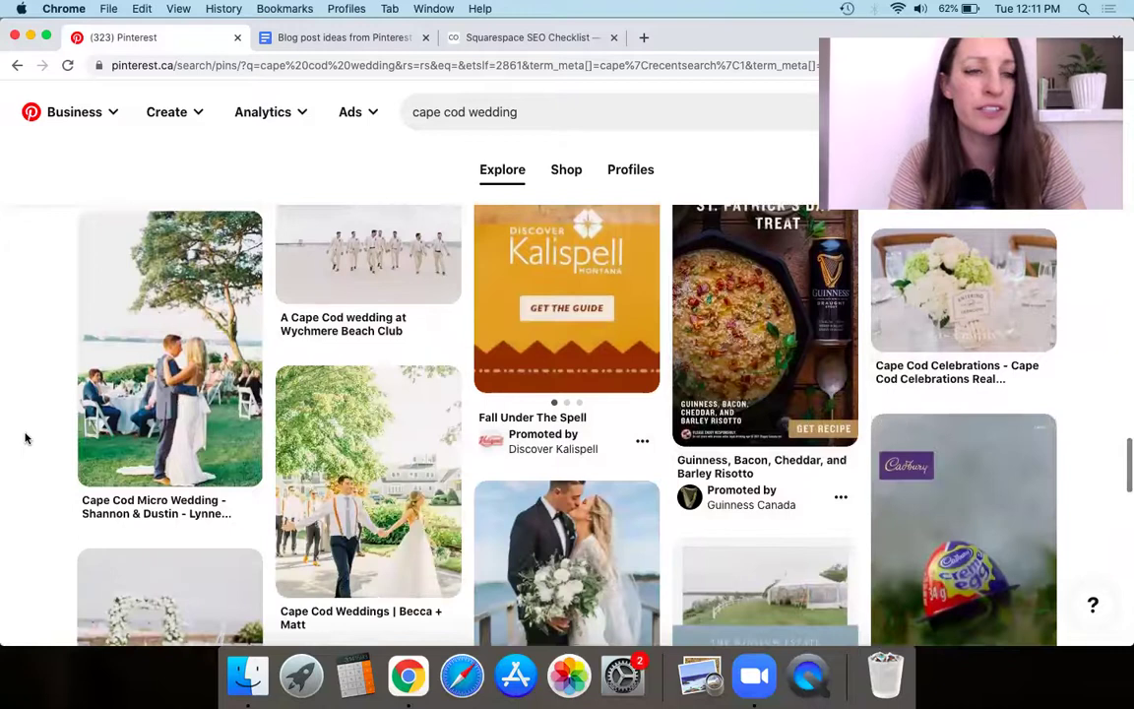
Step: Add the bullets "Wedding cakes" and "Rustic wedding" after the Venues item in the document's ideas list
left_click(295, 39)
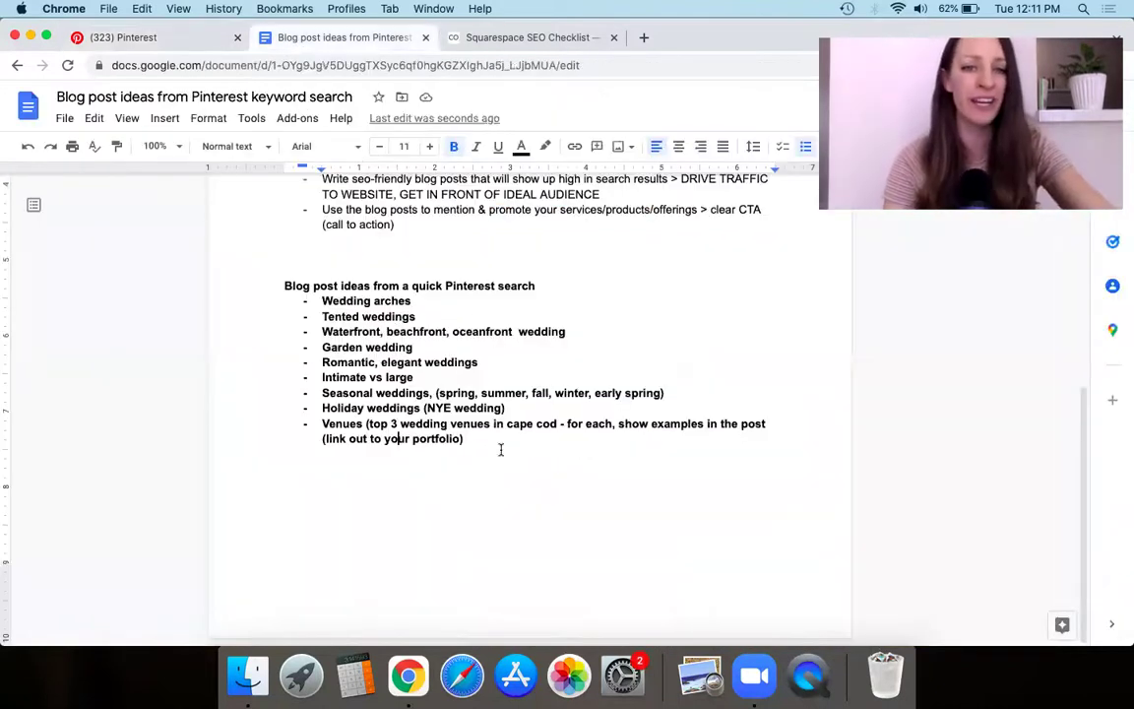
left_click(500, 450)
key("BackSpace")
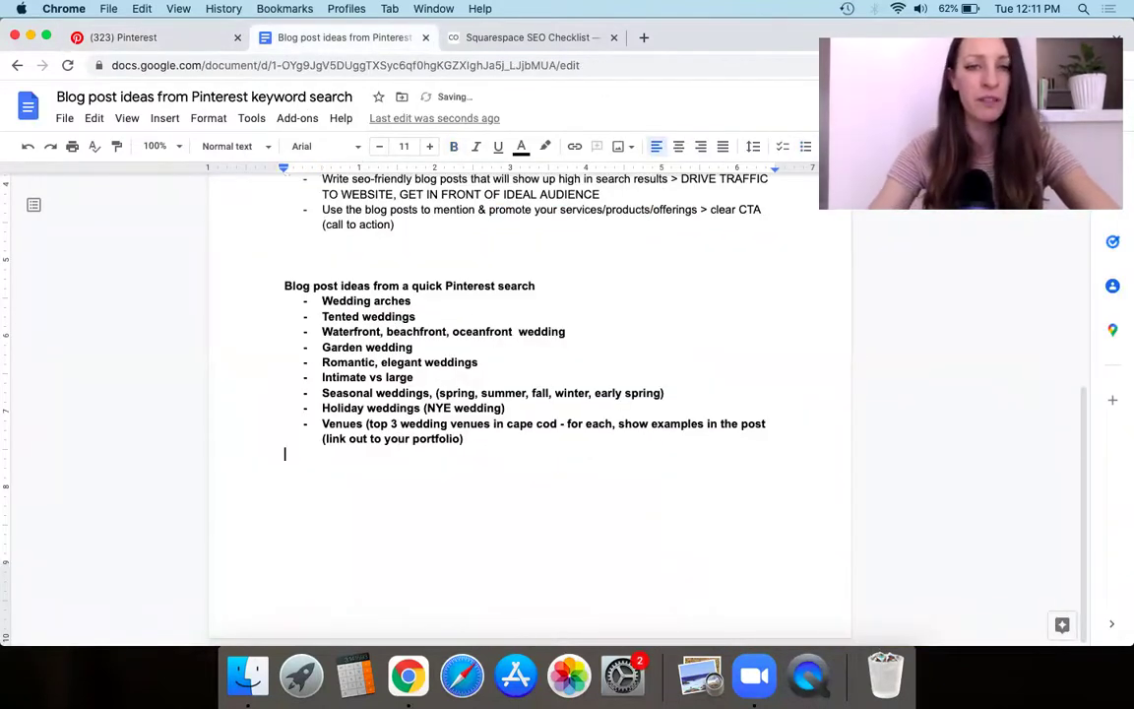
key("BackSpace")
key("Return")
type("Wedding cak")
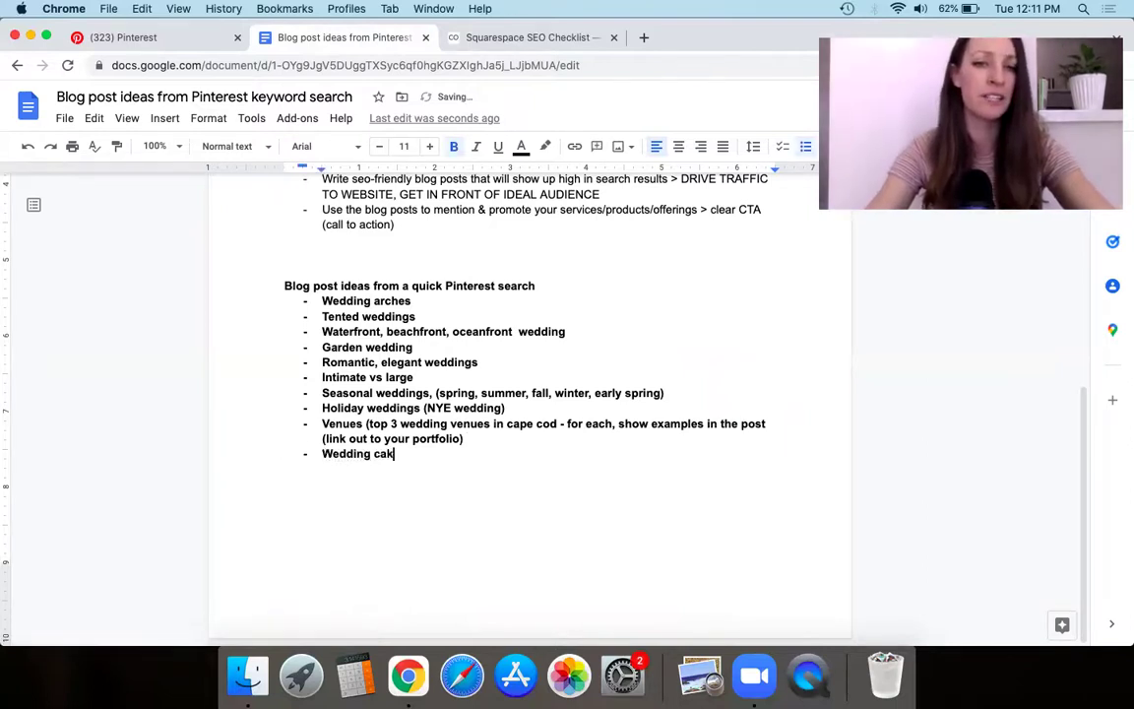
type("es Rustic wedding")
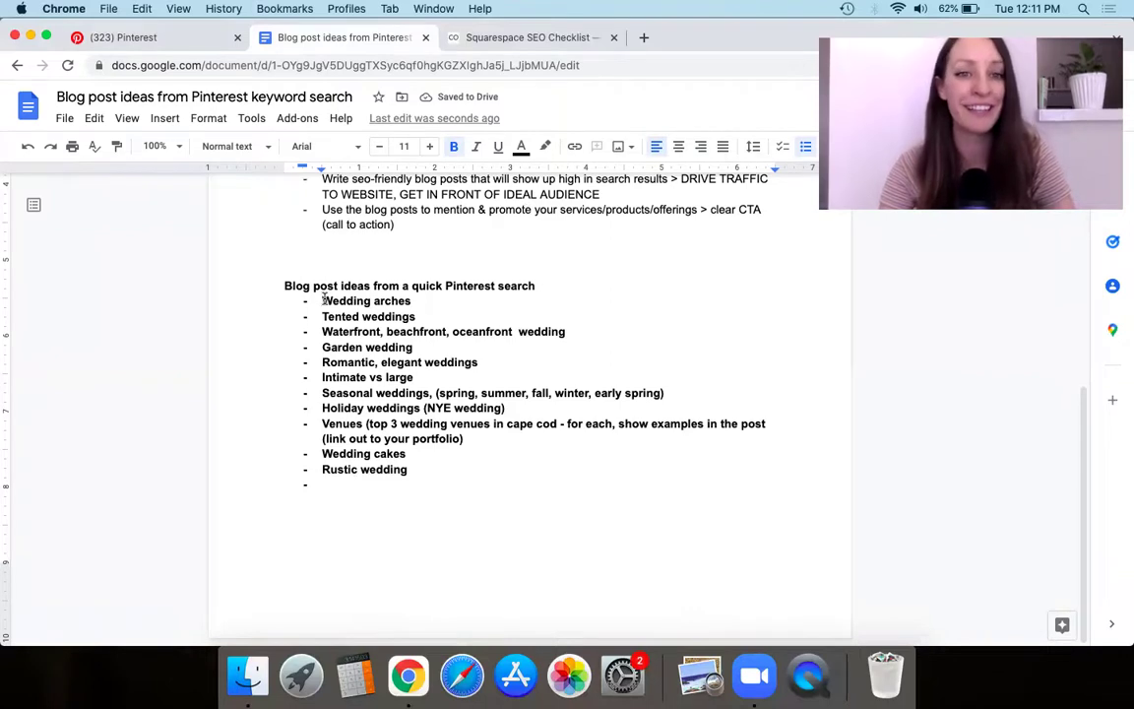
Step: Remove the bold formatting from all bullets in the blog post ideas list, keeping the heading bold
left_click_drag(296, 301, 420, 477)
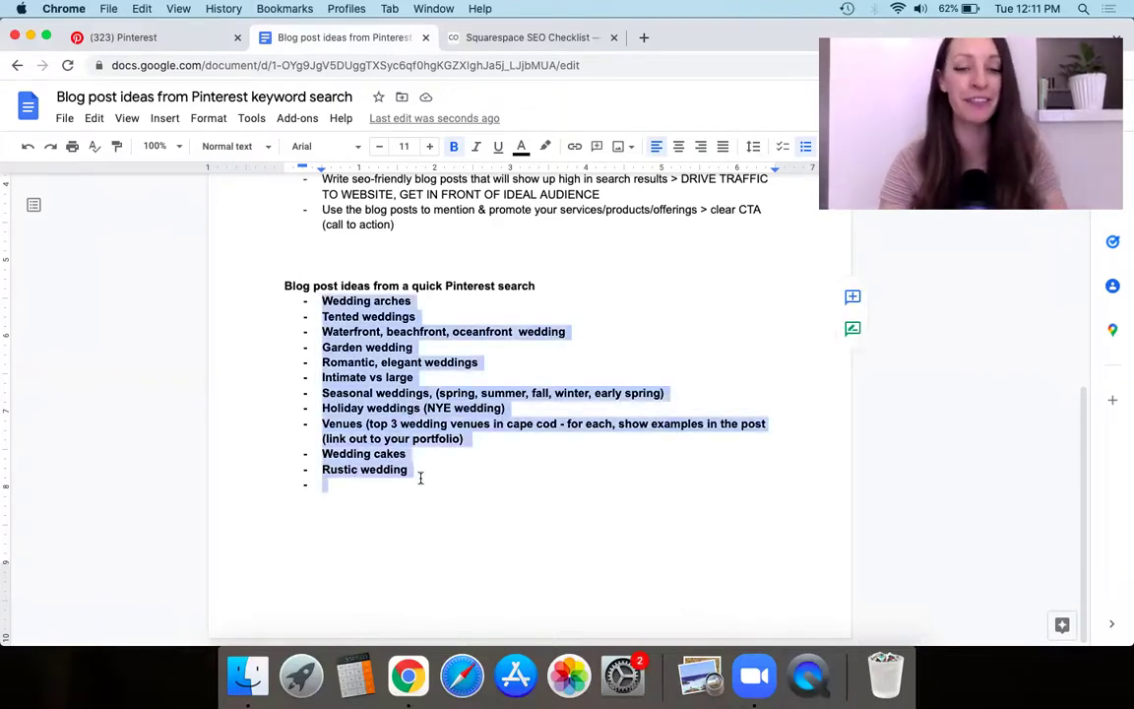
key("super+b")
left_click(402, 469)
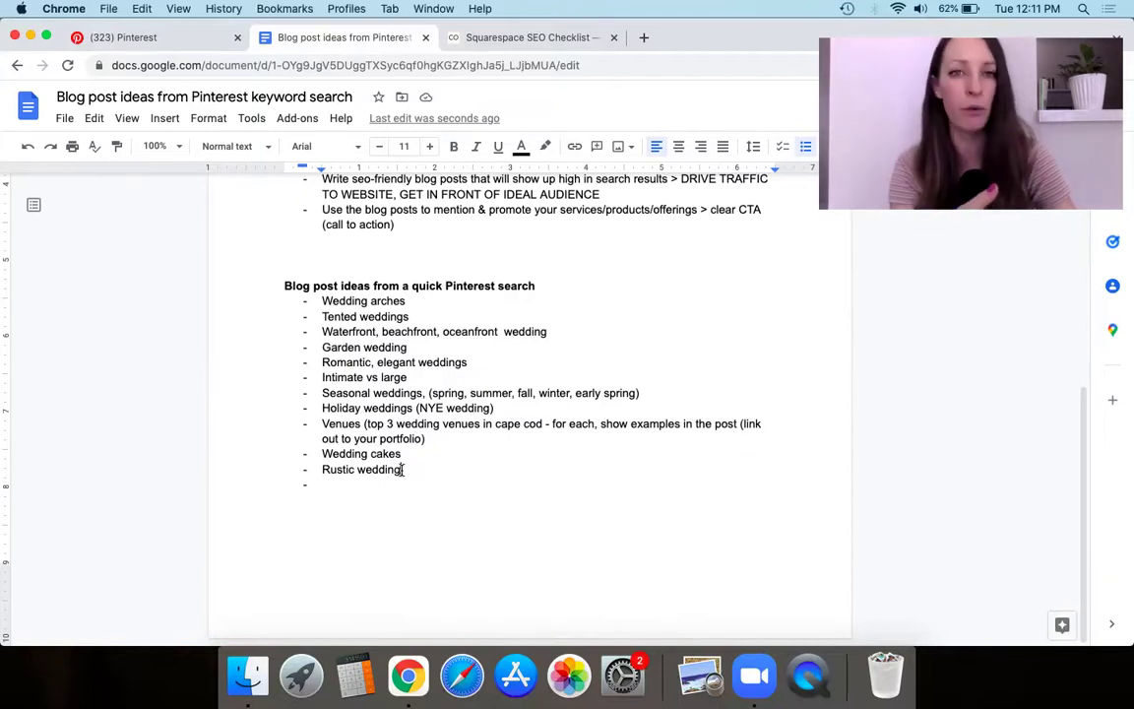
key("BackSpace")
Step: Review the GOALS section and highlight the part about promoting services, products and offerings with a clear CTA
scroll(221, 261, "up", 3)
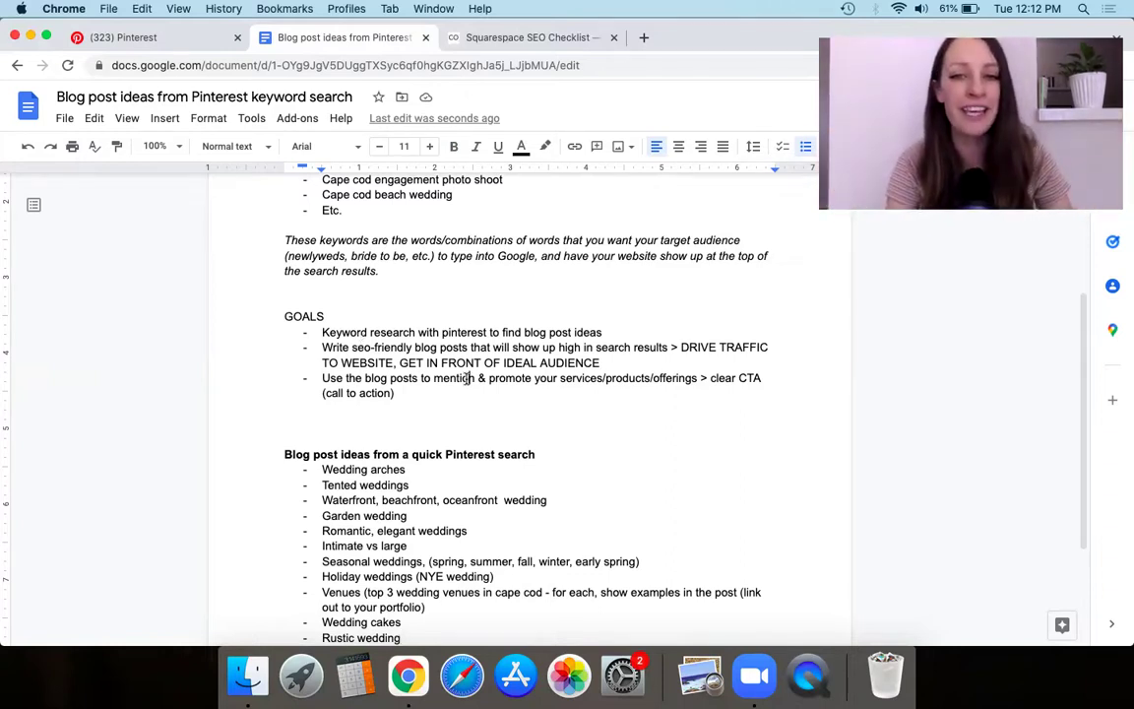
left_click_drag(469, 378, 287, 409)
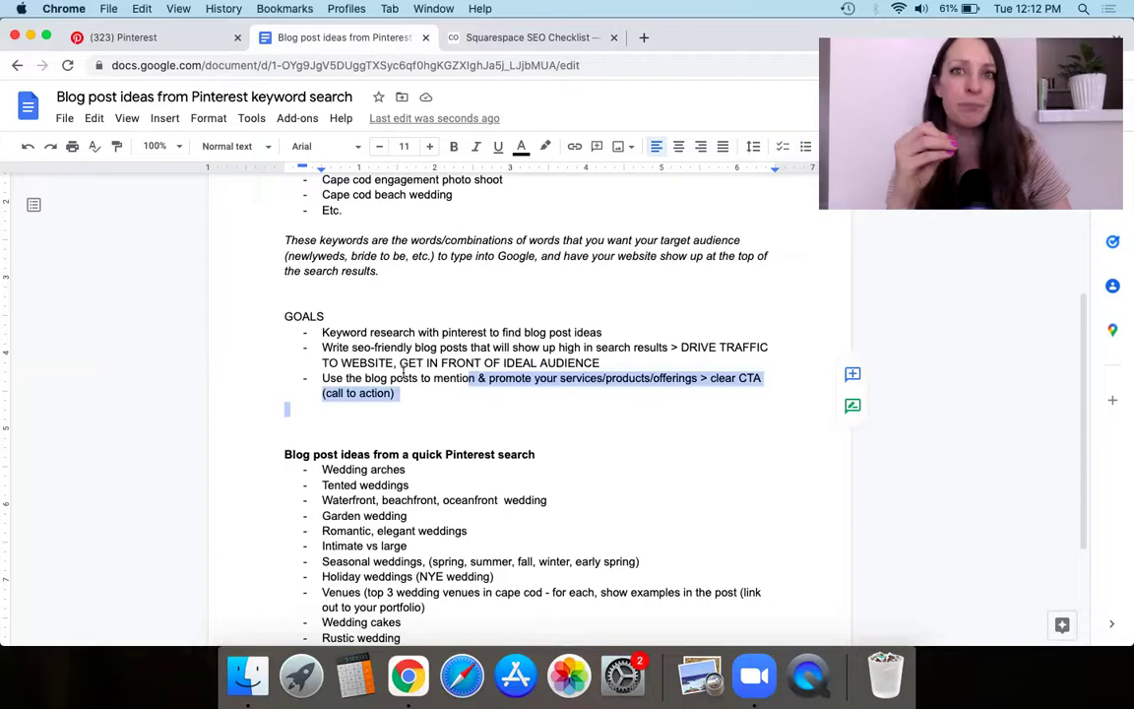